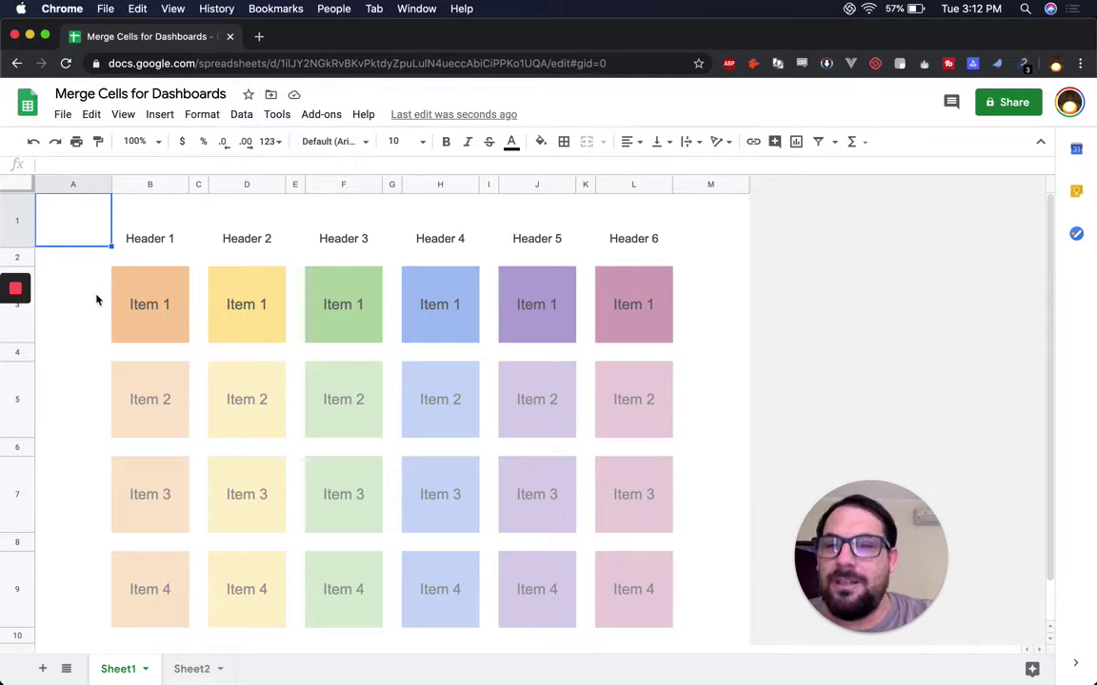
Examine the header and item block layouts on Sheet1 and Sheet2.
left_click(148, 307)
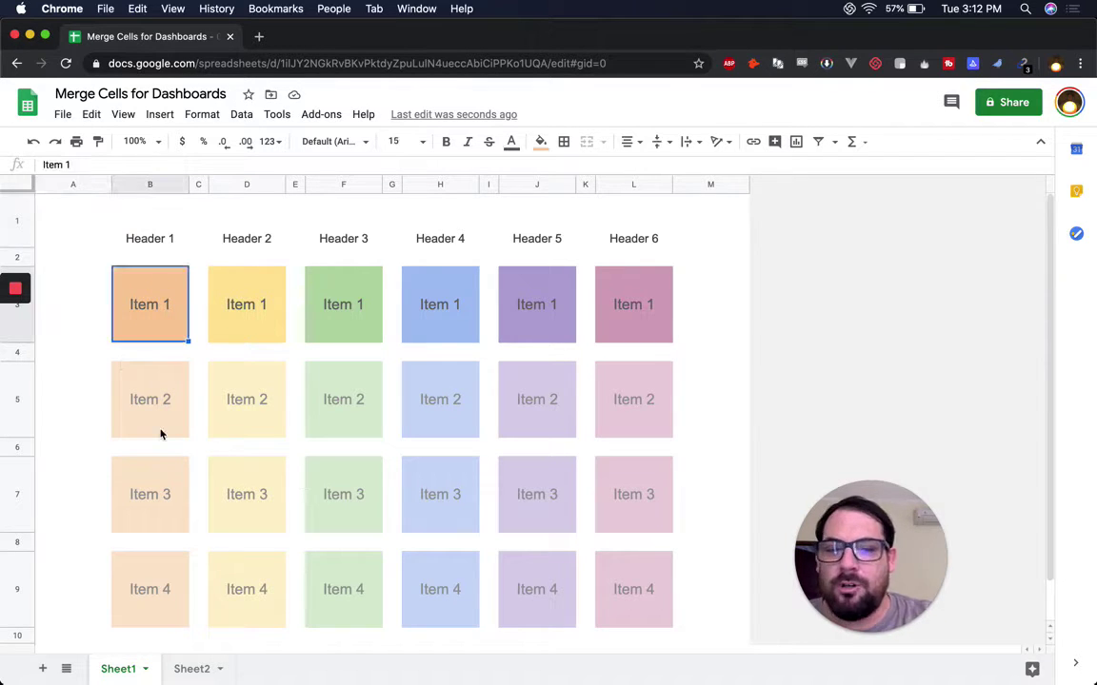
left_click(189, 672)
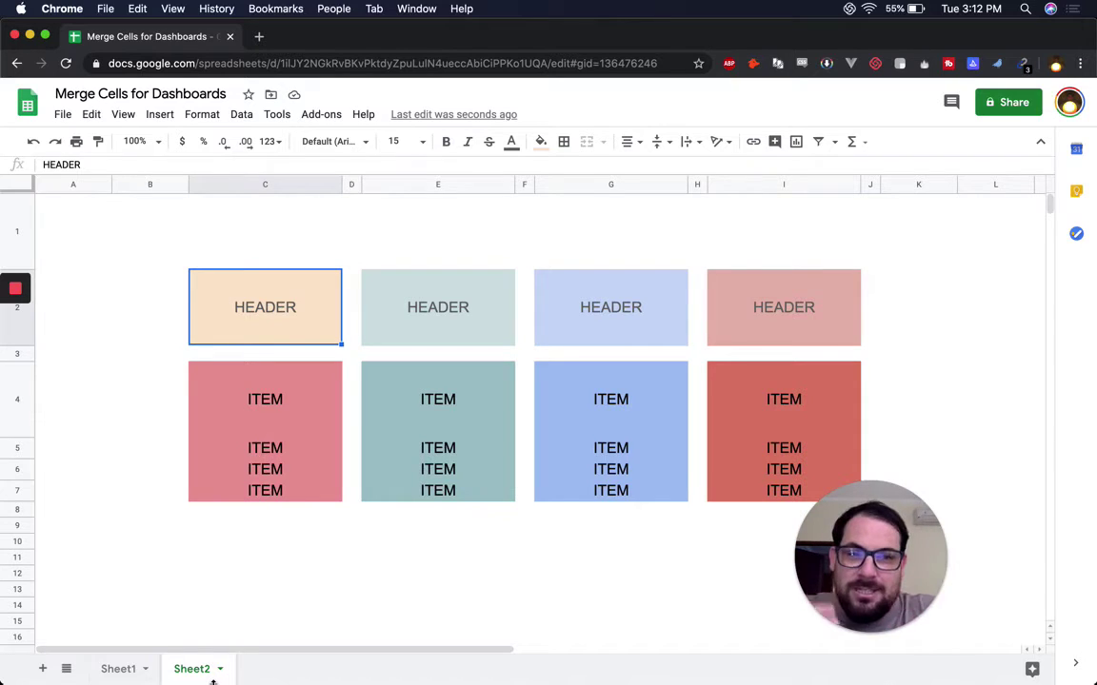
left_click(119, 670)
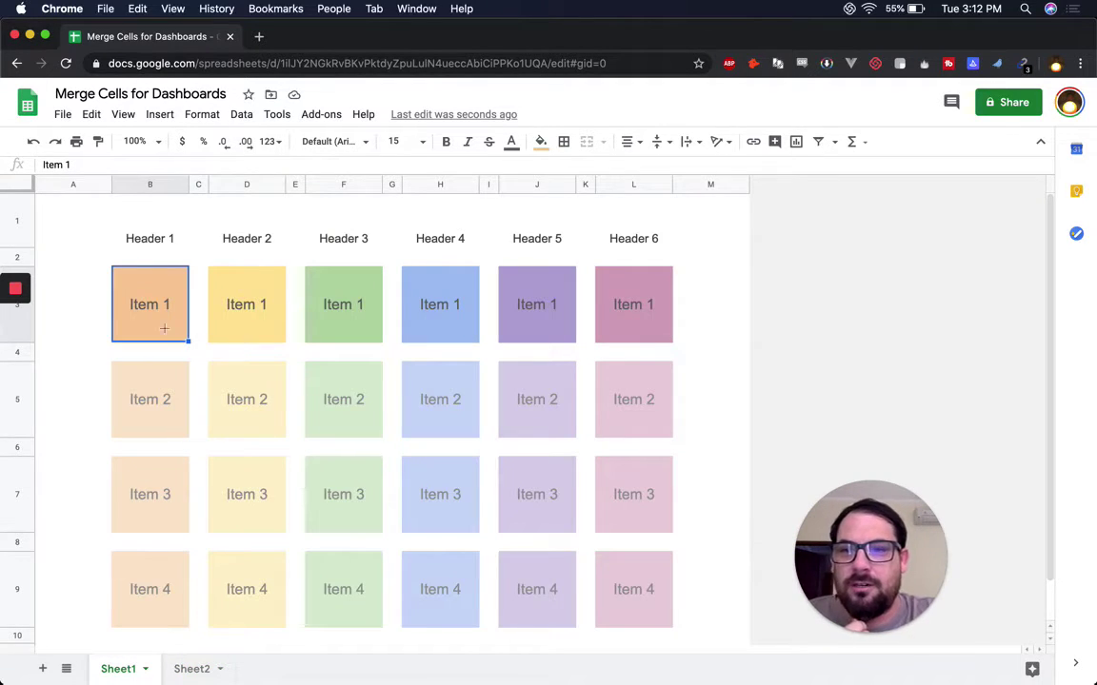
left_click_drag(153, 238, 633, 240)
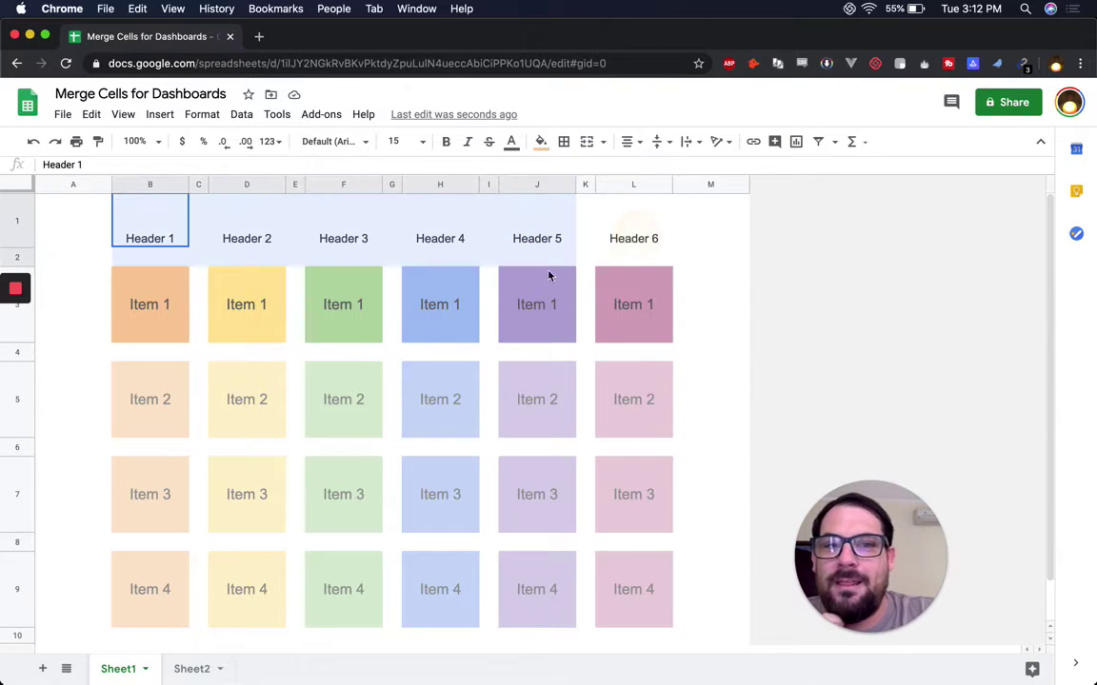
left_click(142, 354)
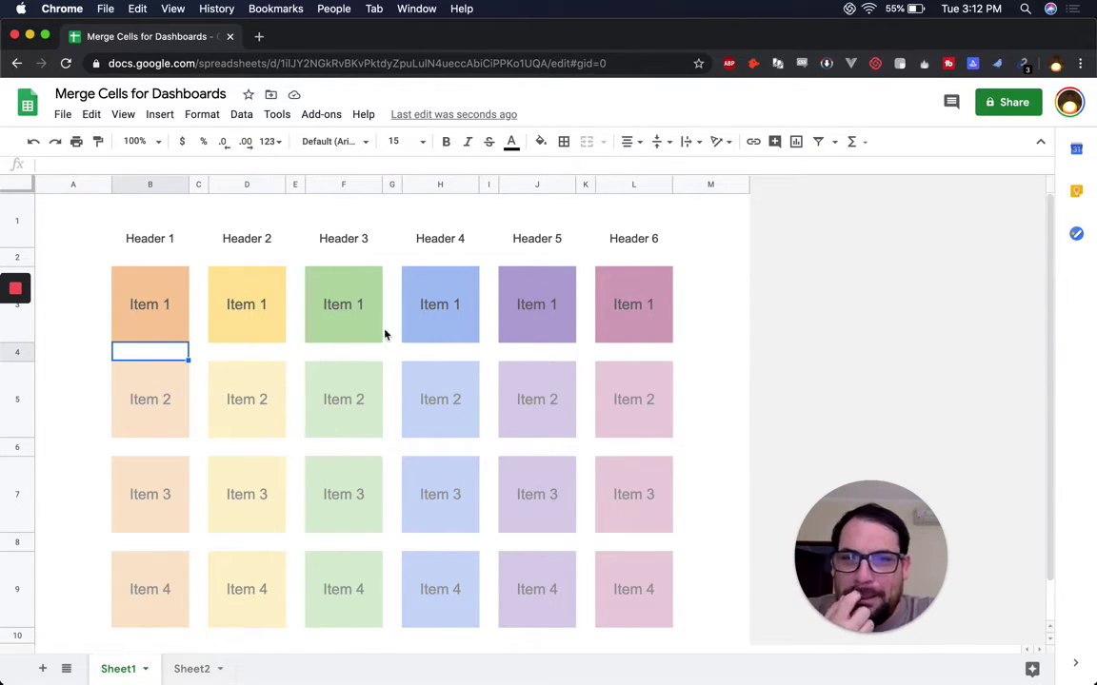
left_click(629, 303)
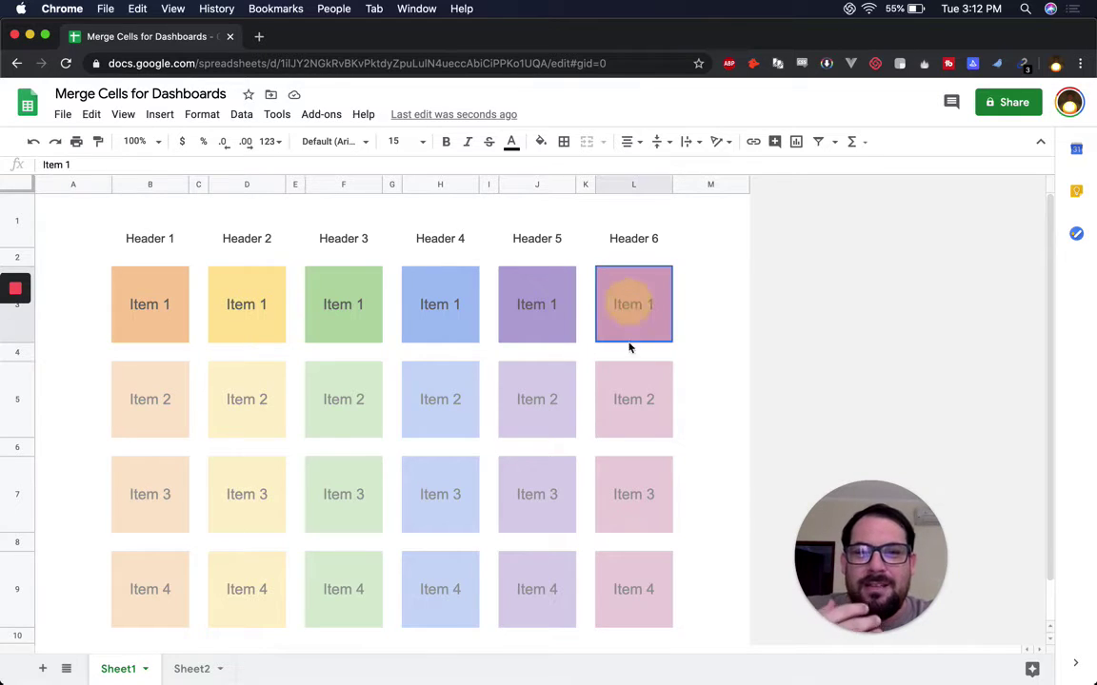
left_click(627, 398)
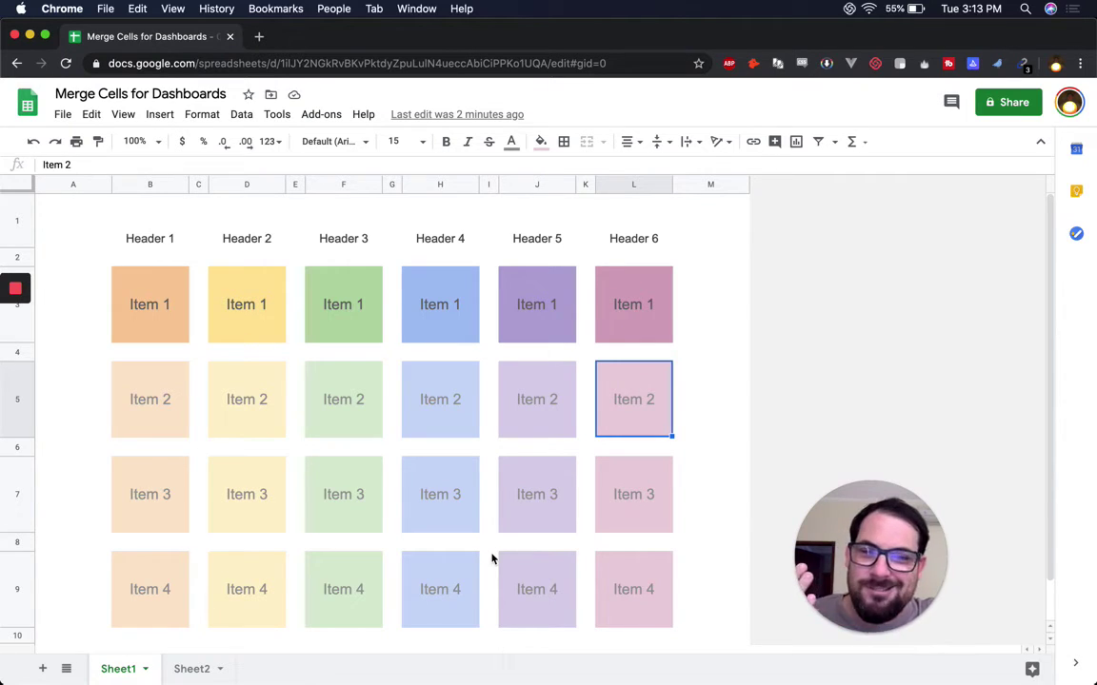
left_click(190, 669)
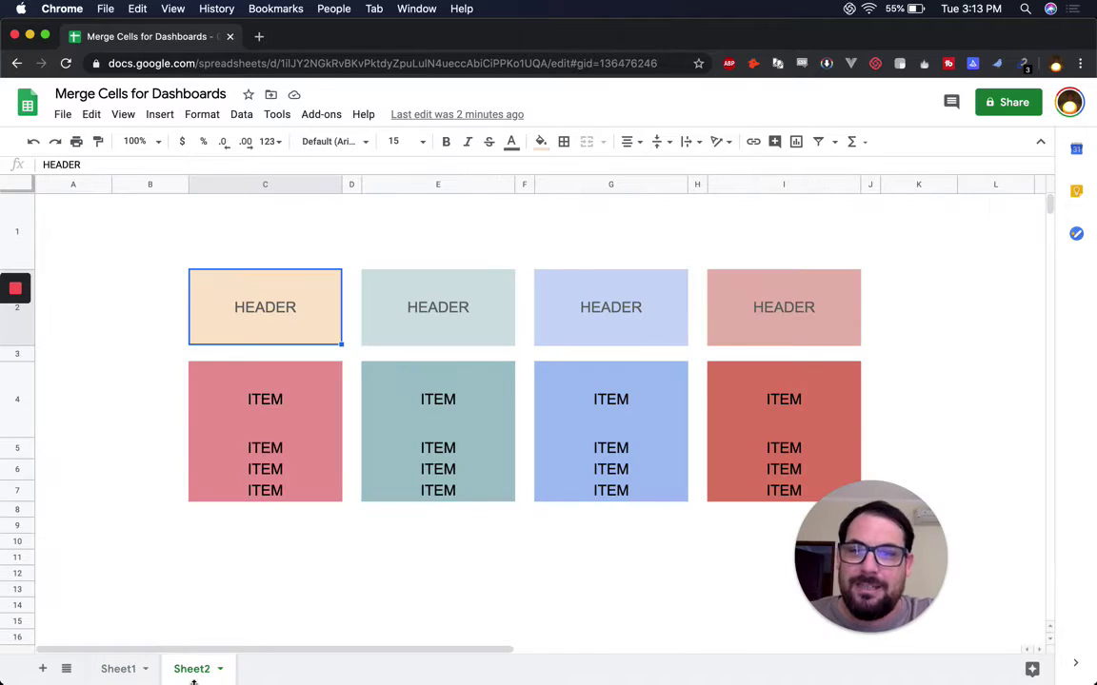
left_click(288, 388)
left_click_drag(255, 493, 267, 398)
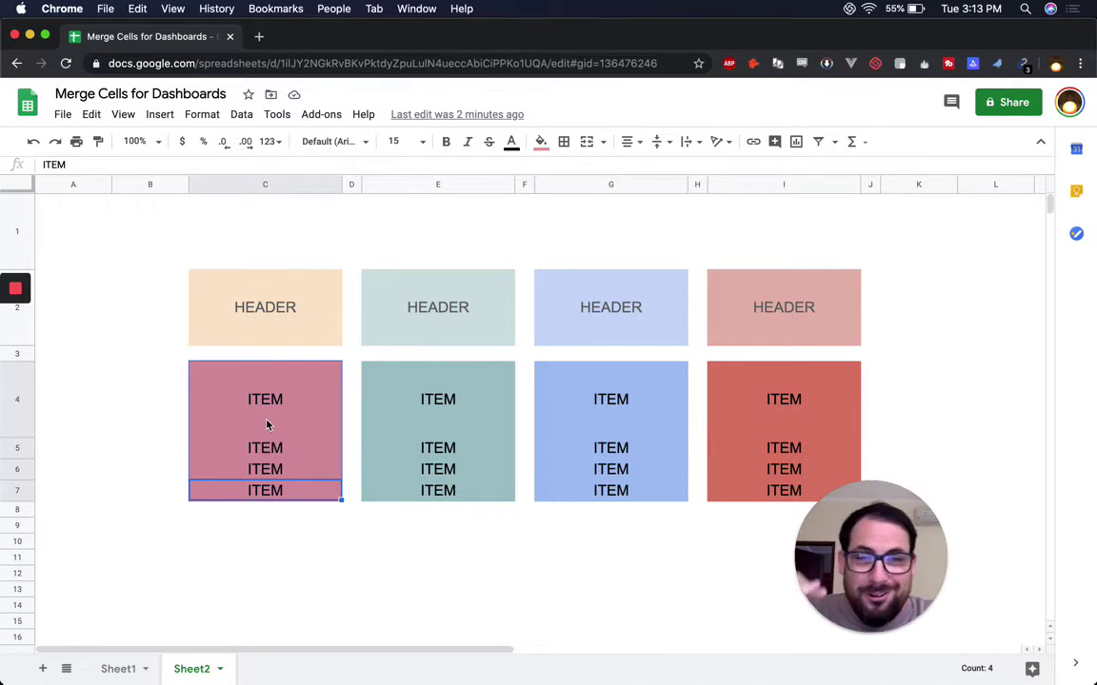
left_click(270, 333)
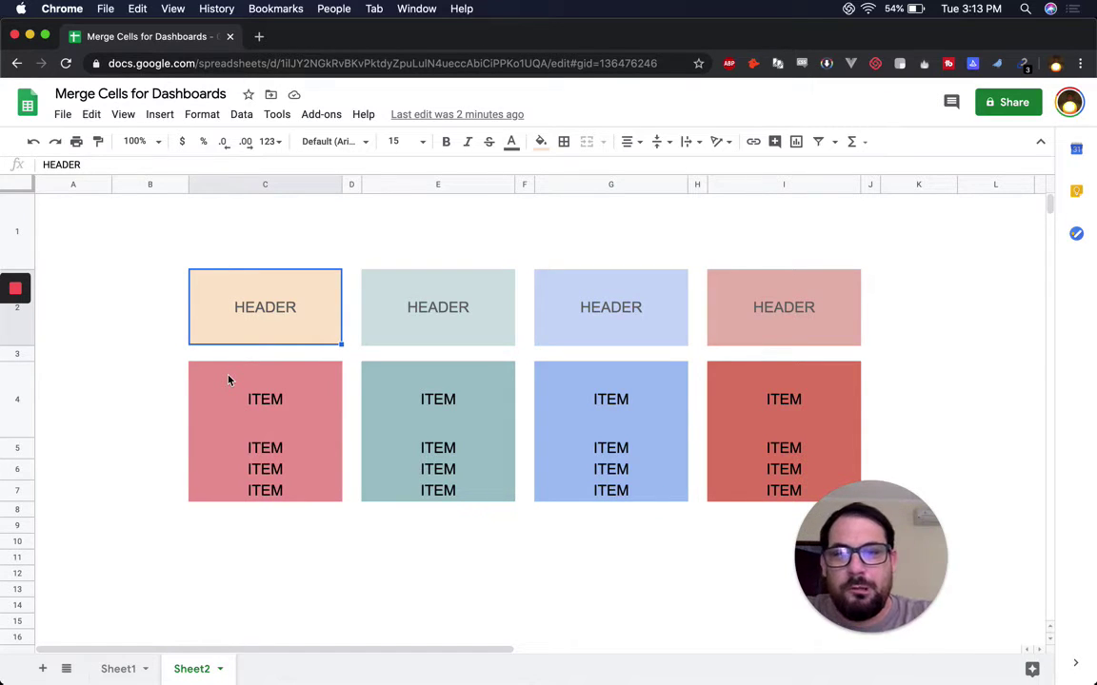
Copy the orange header cell C2 into cells B4:B7 beside the first item block.
left_click(231, 314)
key("super+c")
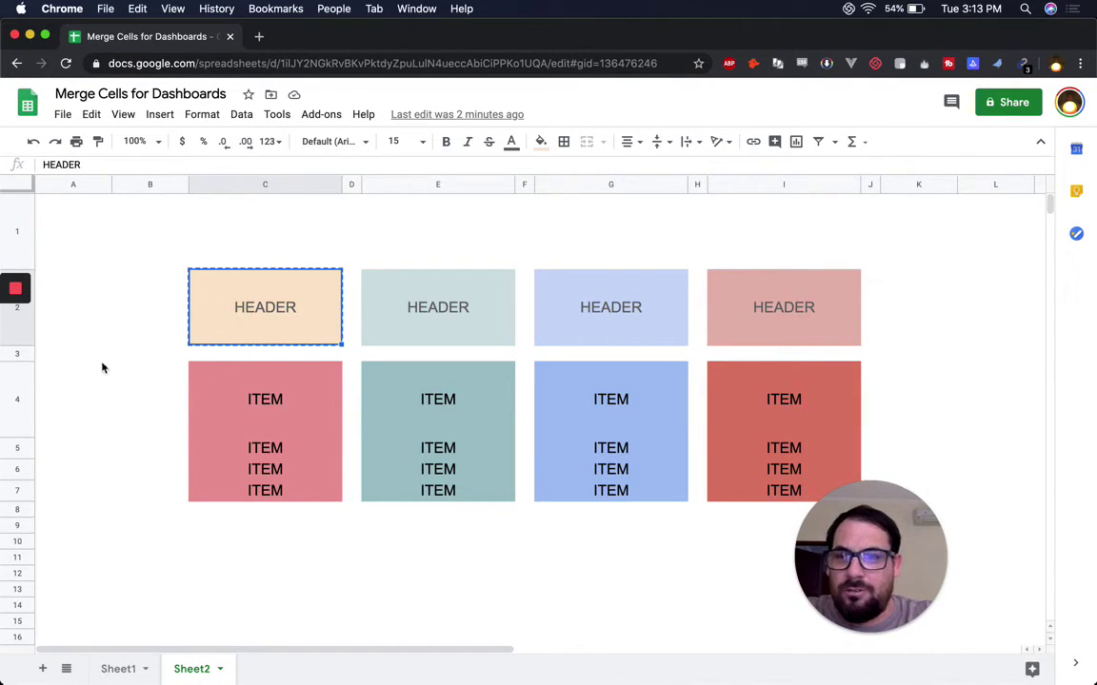
left_click_drag(92, 393, 90, 488)
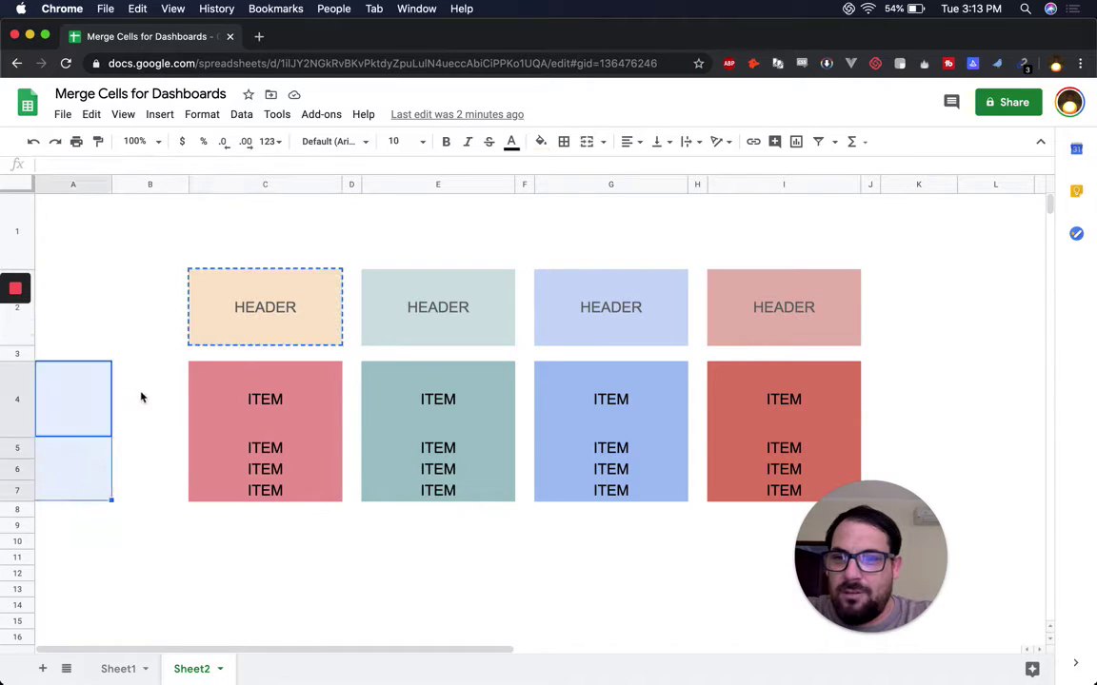
mouse_move(148, 401)
left_mouse_down()
mouse_move(142, 475)
mouse_move(151, 399)
left_mouse_up()
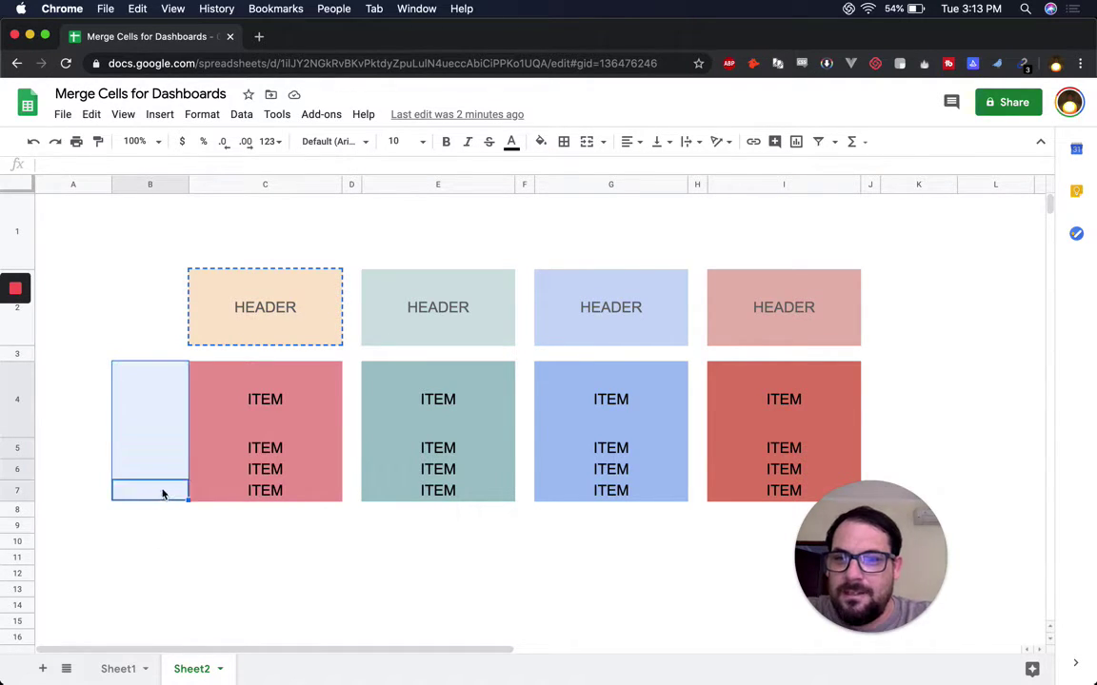
key("super+v")
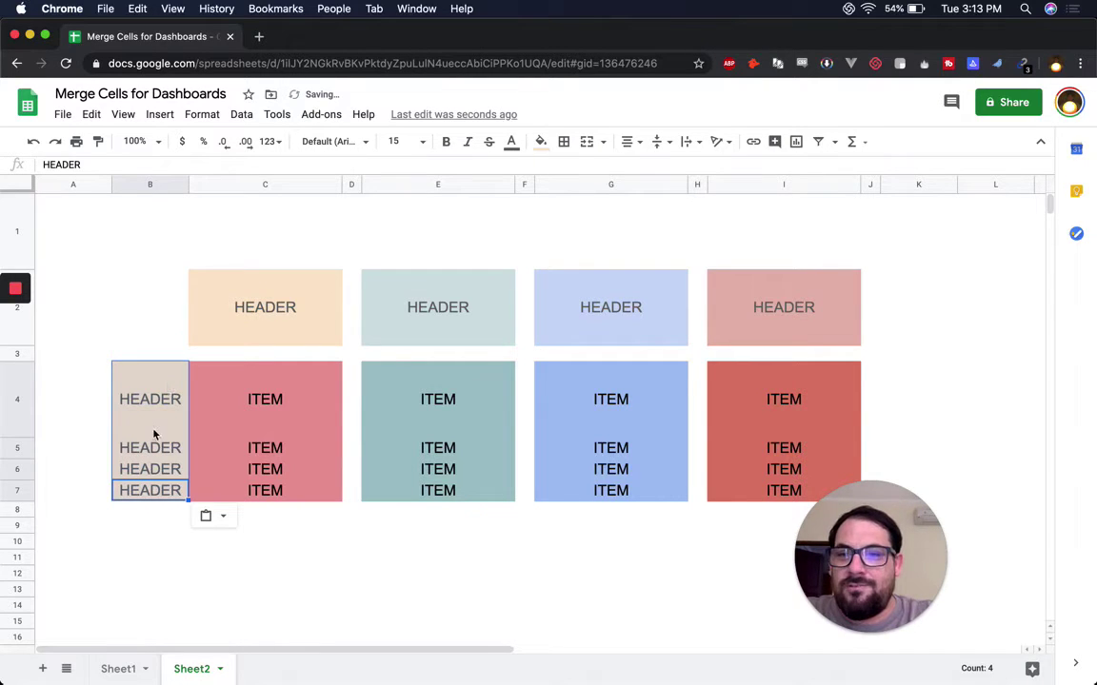
Merge B4:B7 into a single header cell and fill it with a light pink shade.
left_click(148, 377)
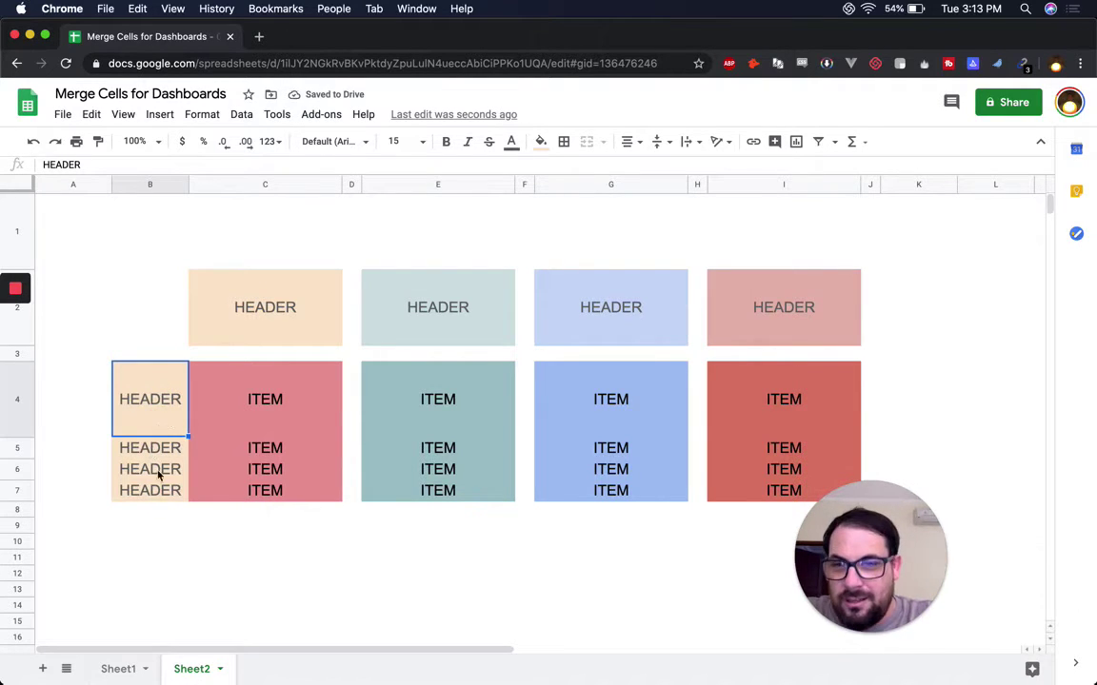
left_click_drag(164, 420, 161, 502)
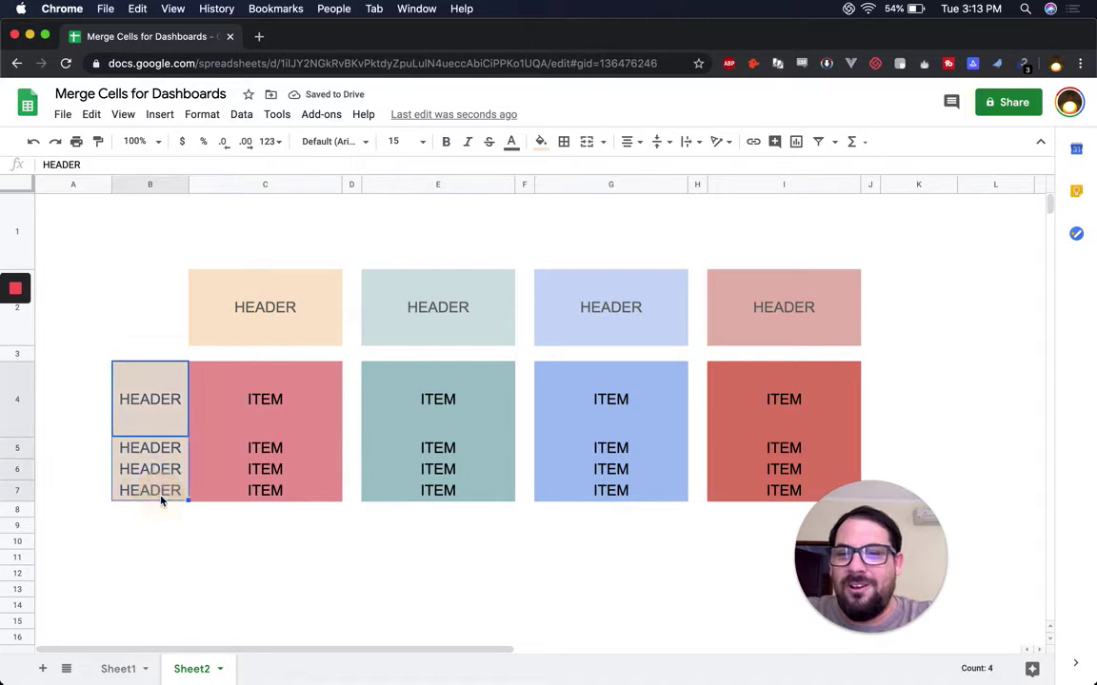
left_click(588, 143)
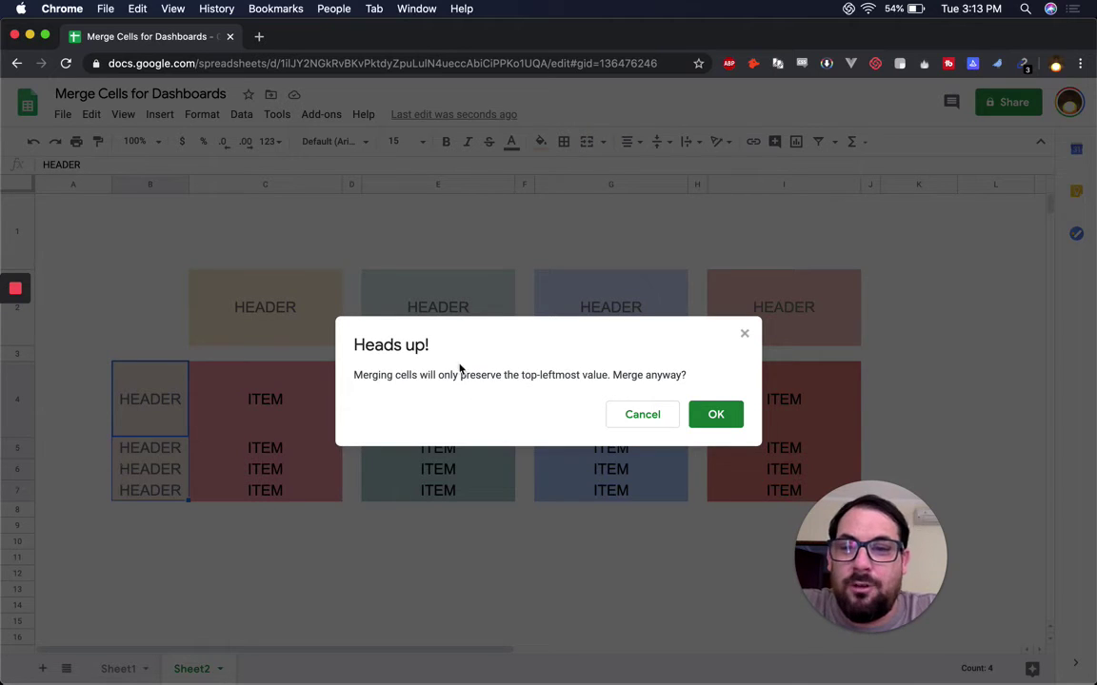
left_click(716, 414)
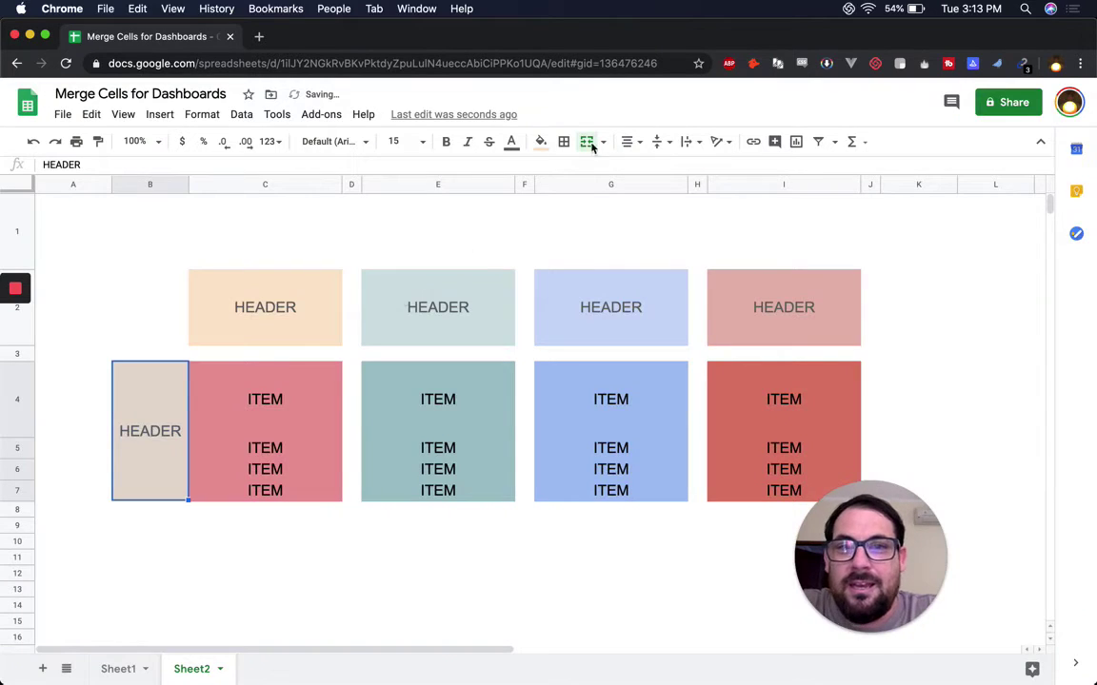
left_click(540, 141)
left_click(564, 233)
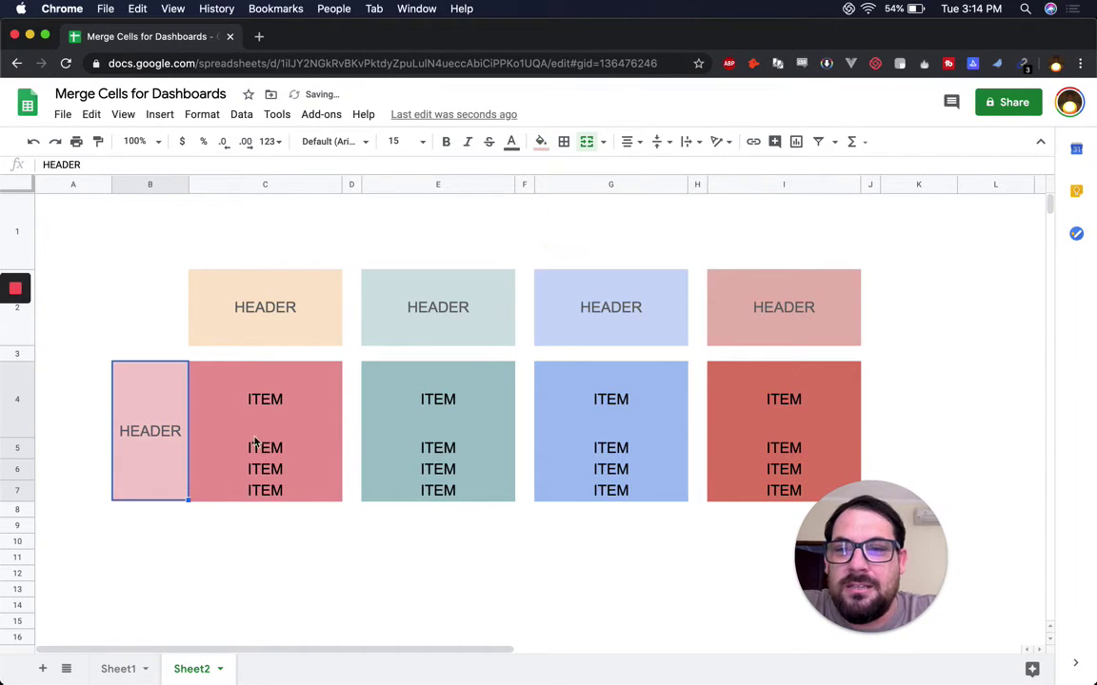
left_click(263, 397)
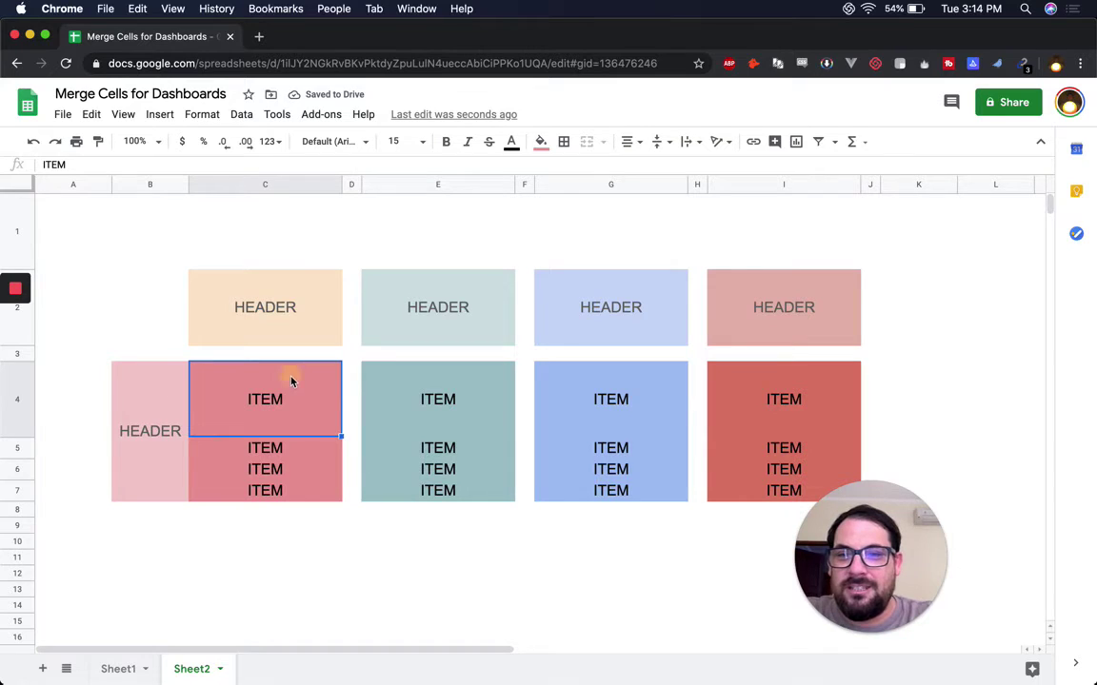
left_click(289, 471)
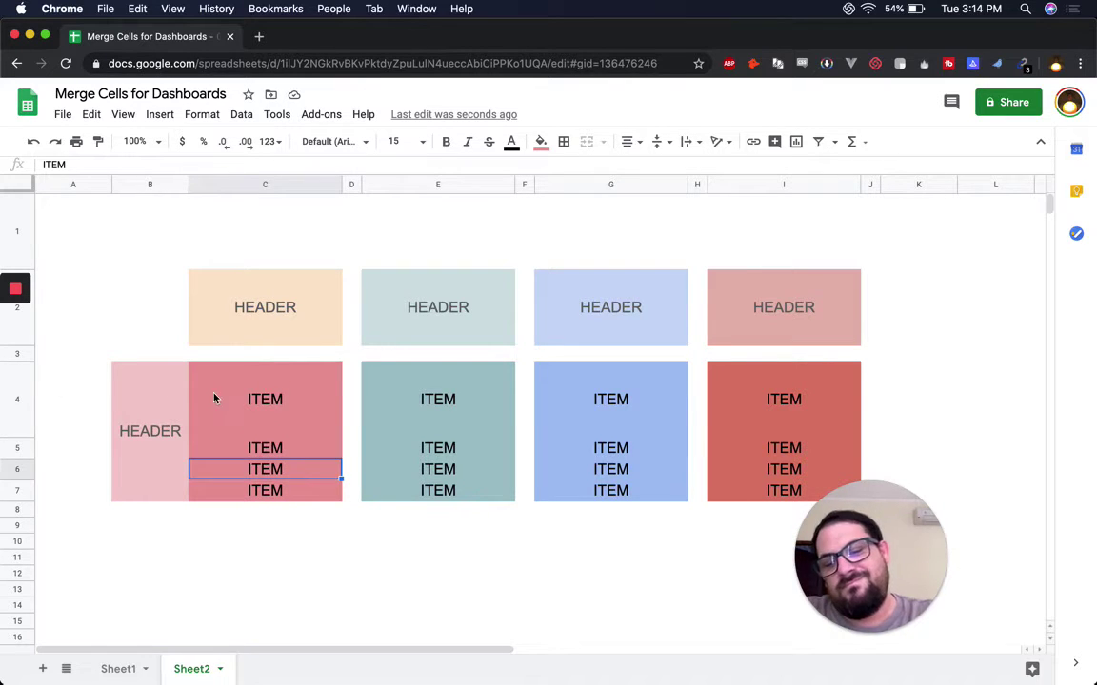
left_click(259, 398)
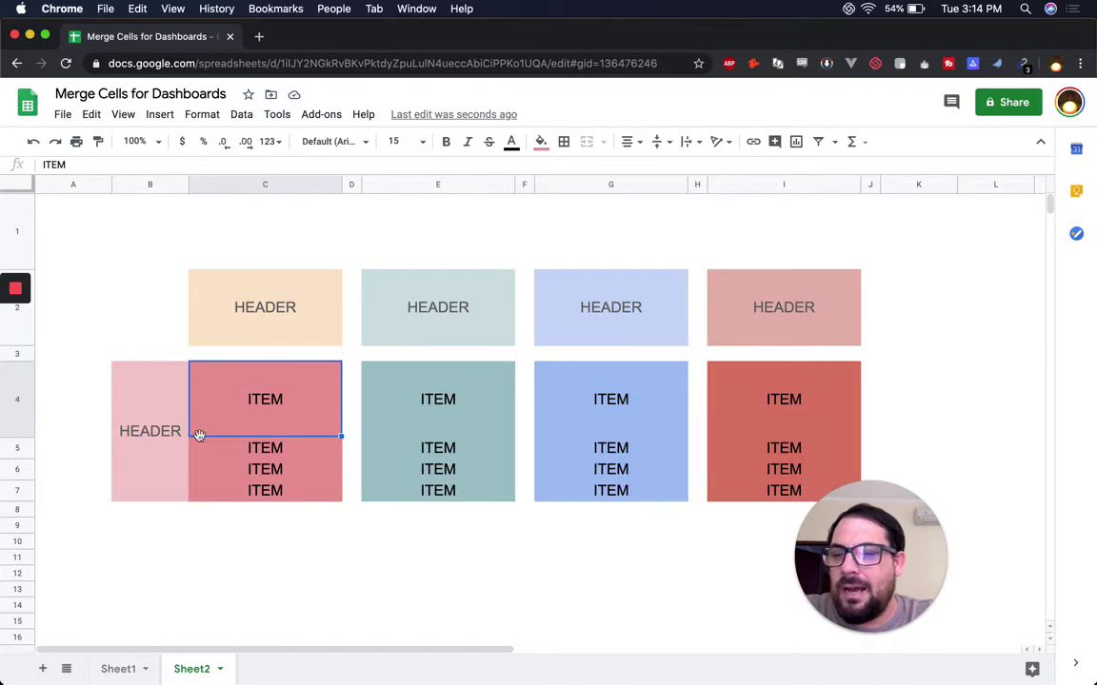
left_click_drag(214, 448, 252, 506)
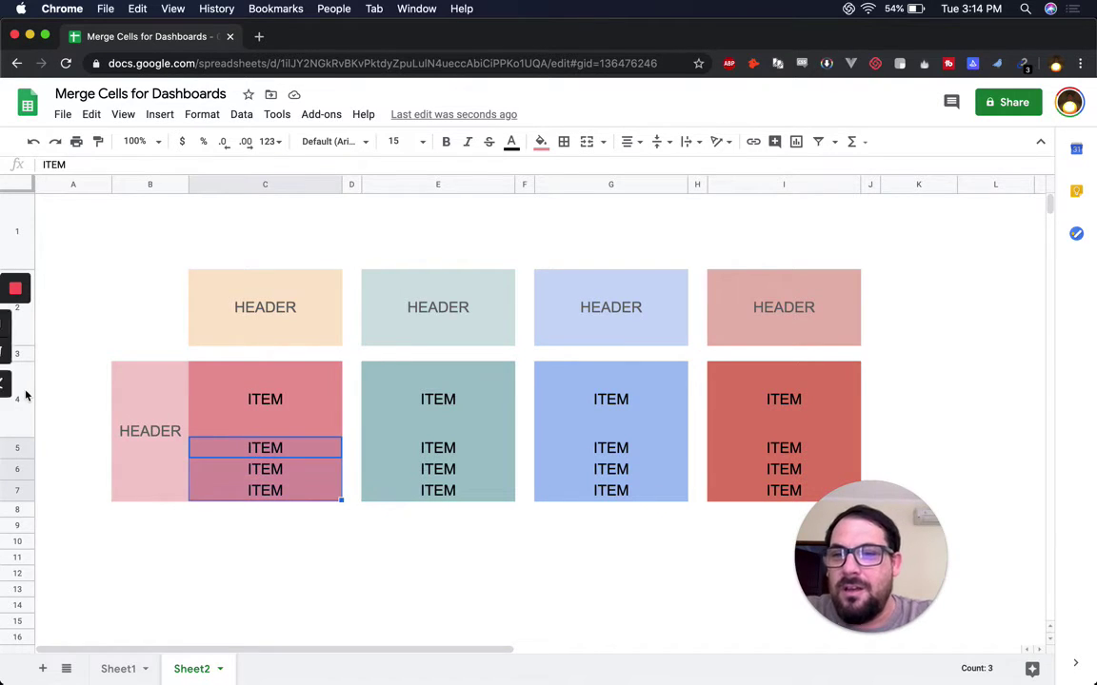
Resize rows 4 to 7 to a uniform height of 25 pixels.
left_click(21, 473)
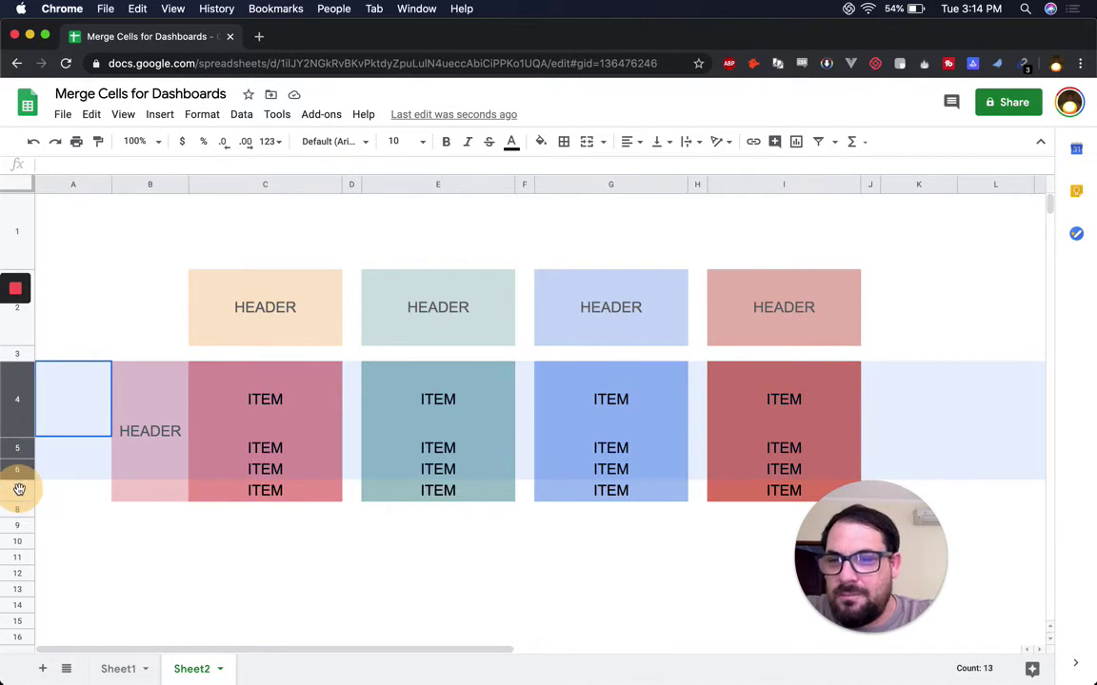
left_click(19, 489, "shift")
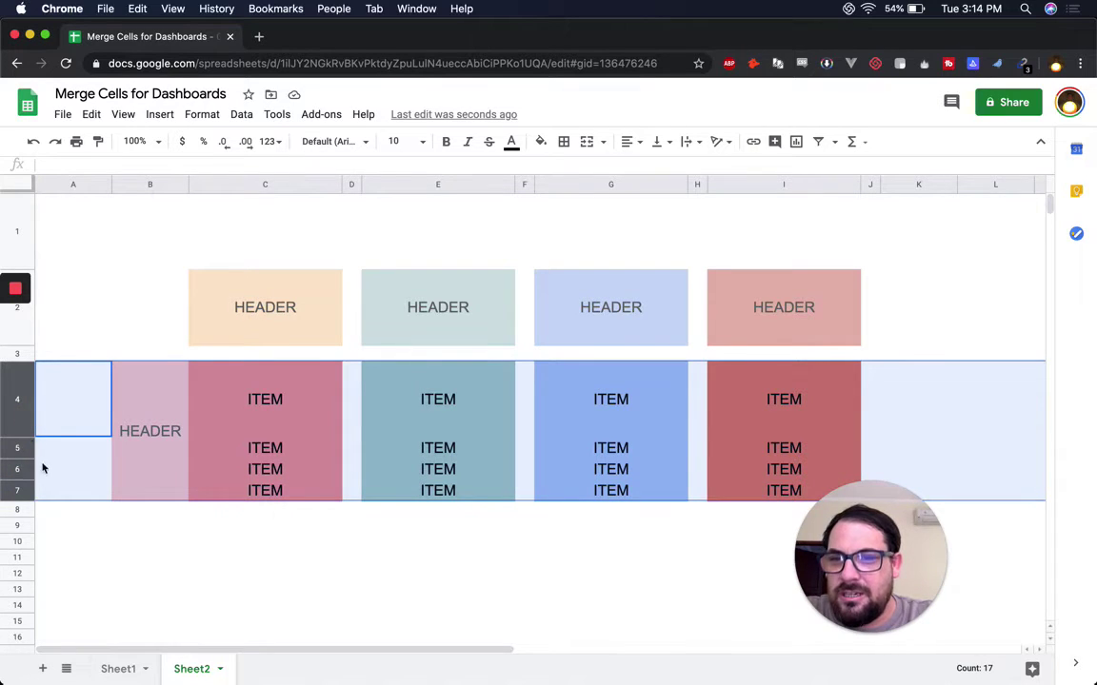
right_click(15, 433)
left_click(72, 461)
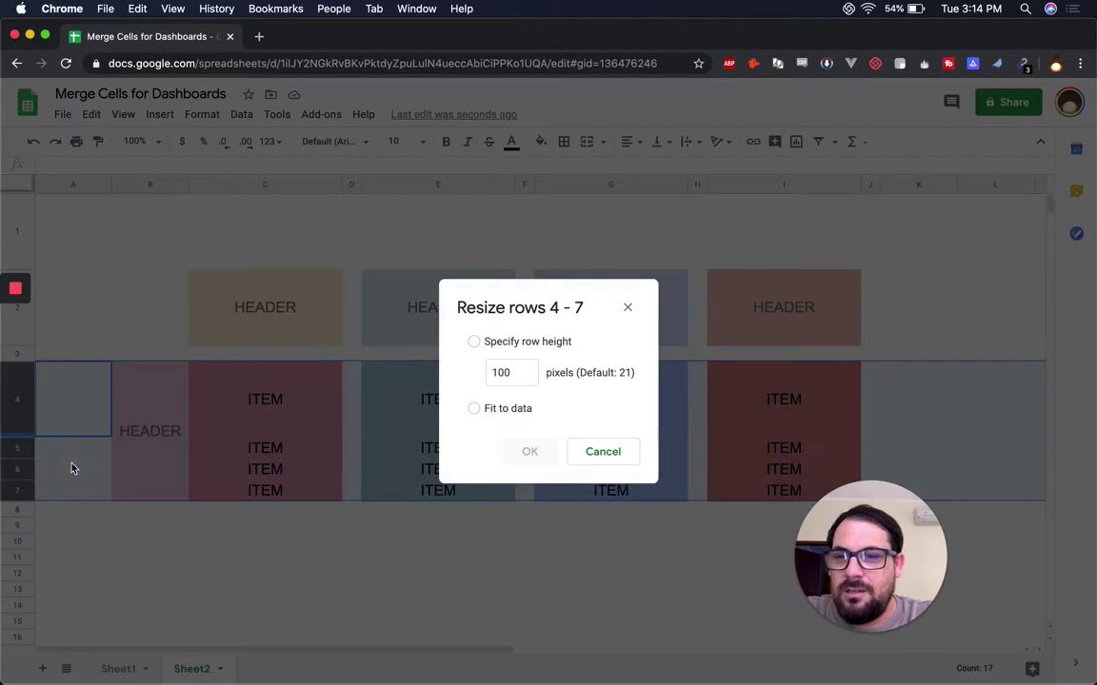
left_click(473, 340)
type("25")
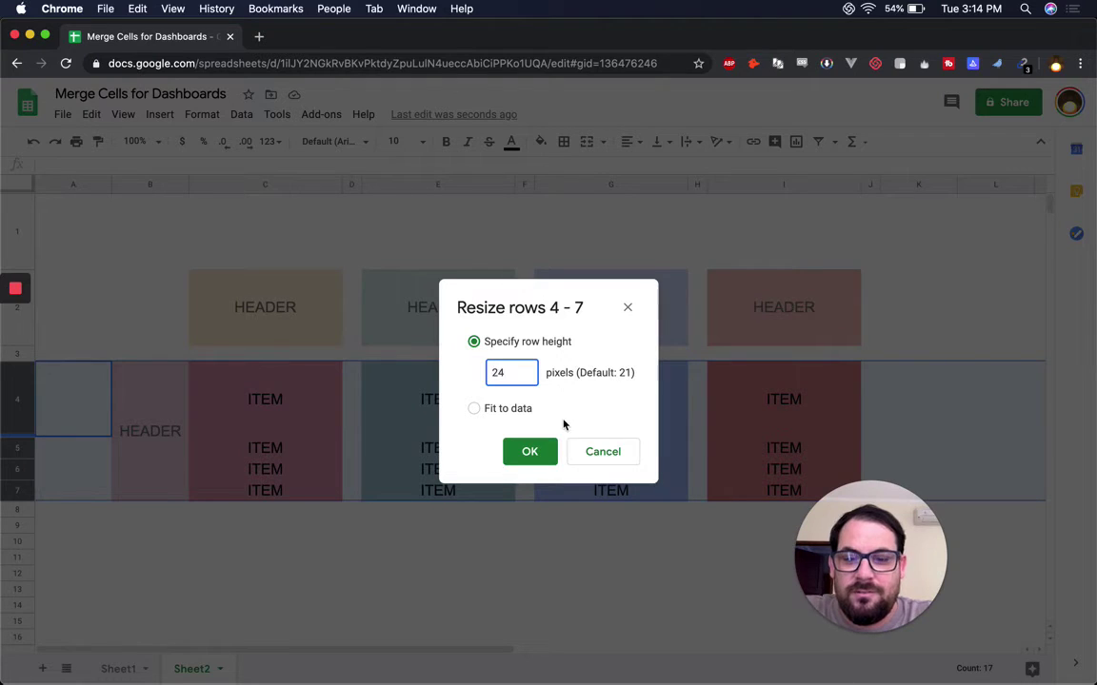
left_click(538, 451)
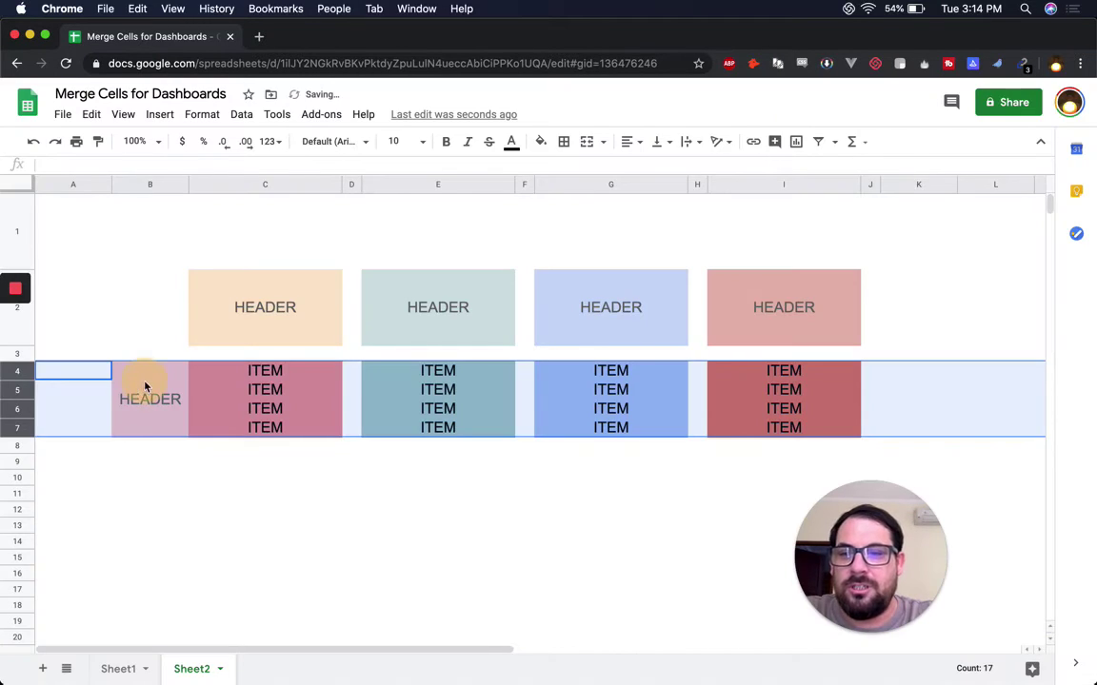
left_click(145, 390)
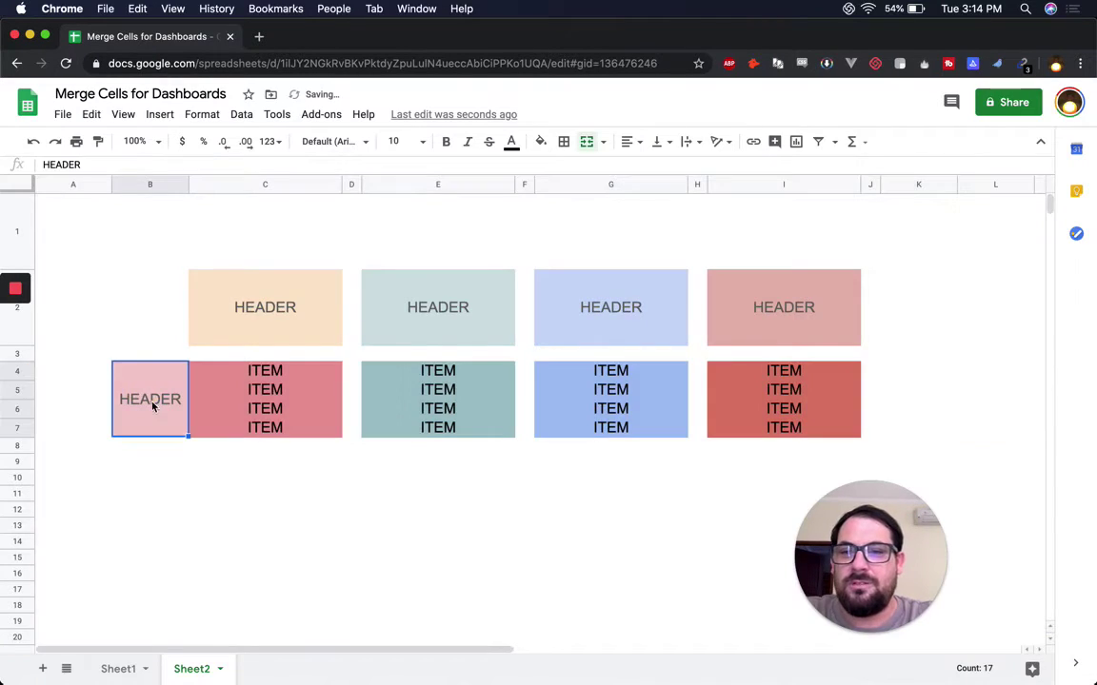
left_click(241, 377)
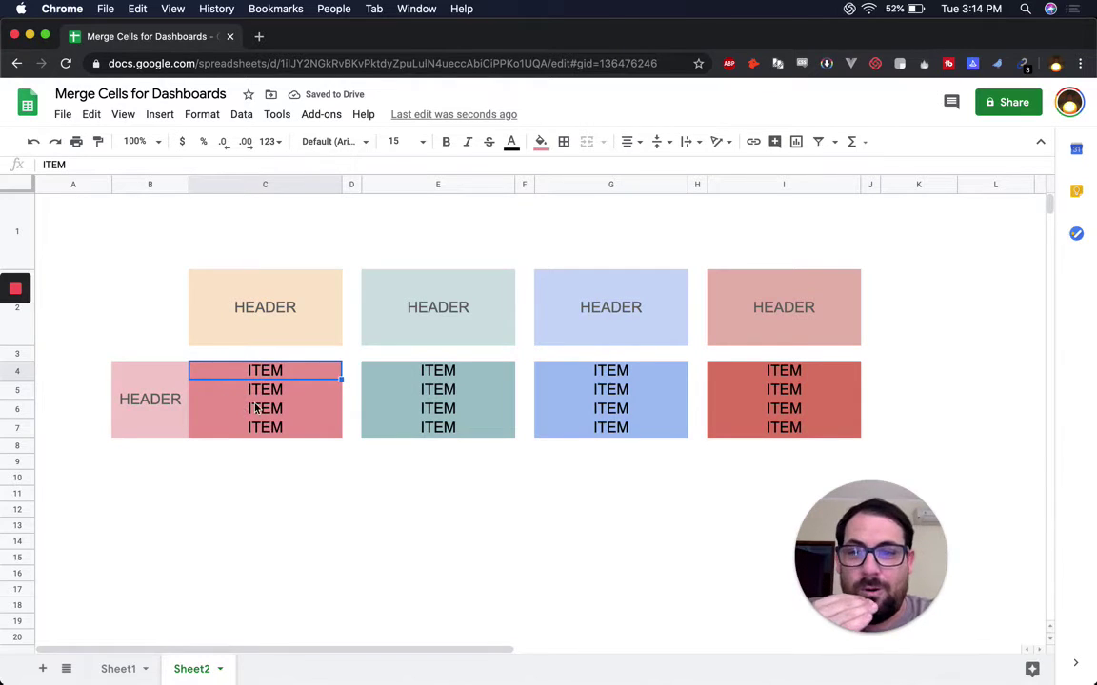
Insert one column to the left of the teal block in column E.
left_click(379, 185)
right_click(379, 184)
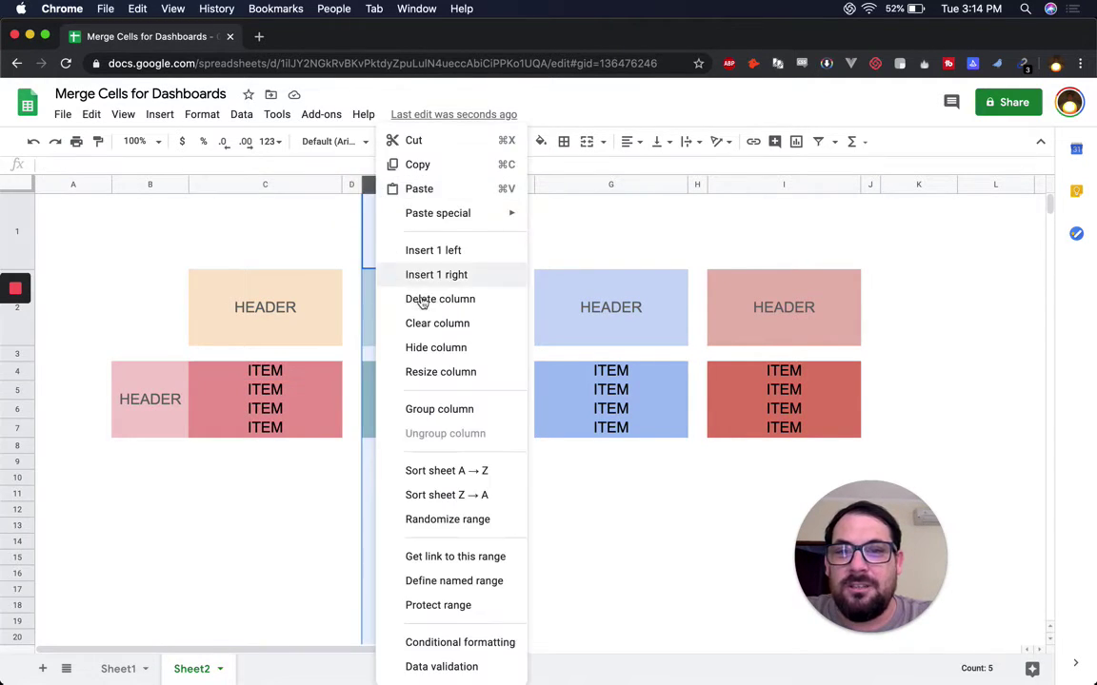
left_click(433, 251)
Blank out the orange header in C2 and the teal cell E2 by pasting the empty cell C1 over them.
left_click(267, 245)
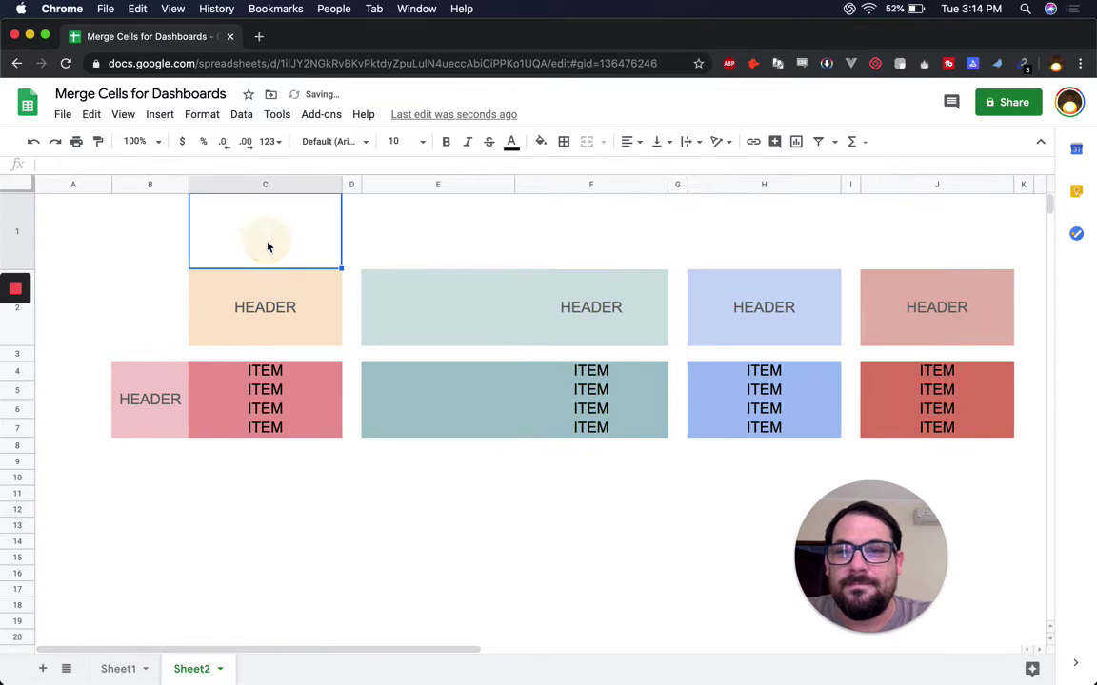
key("super+c")
key("Down")
key("super+v")
key("Down")
key("Right")
key("Right")
key("Right")
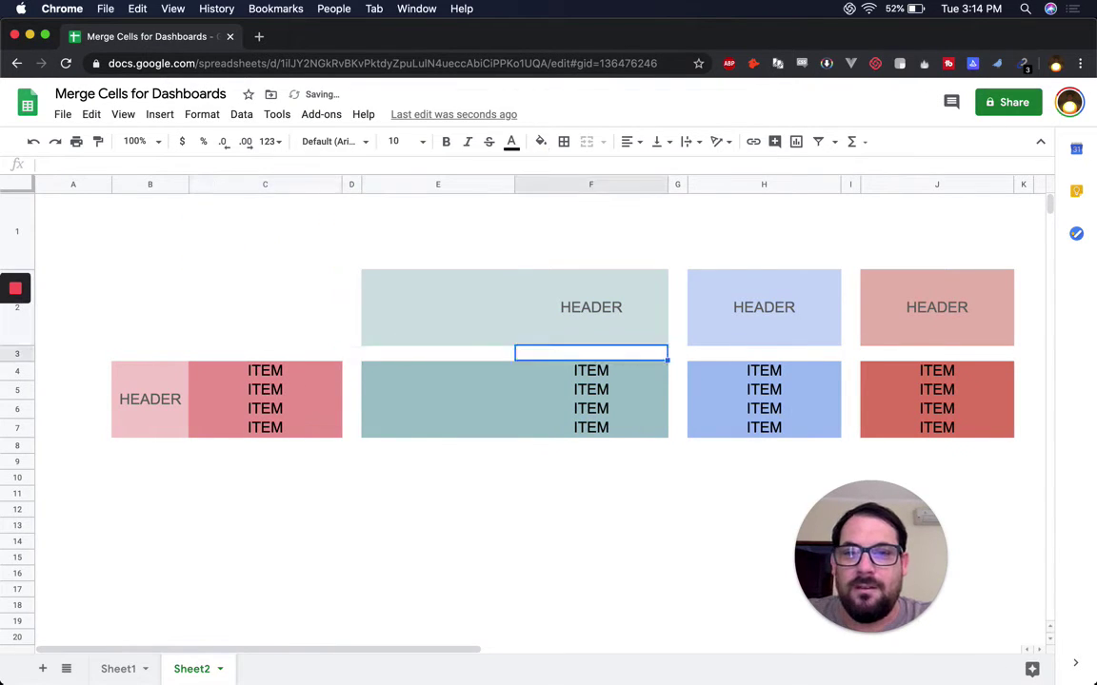
key("Up")
key("Up")
key("Down")
key("super+v")
key("Right")
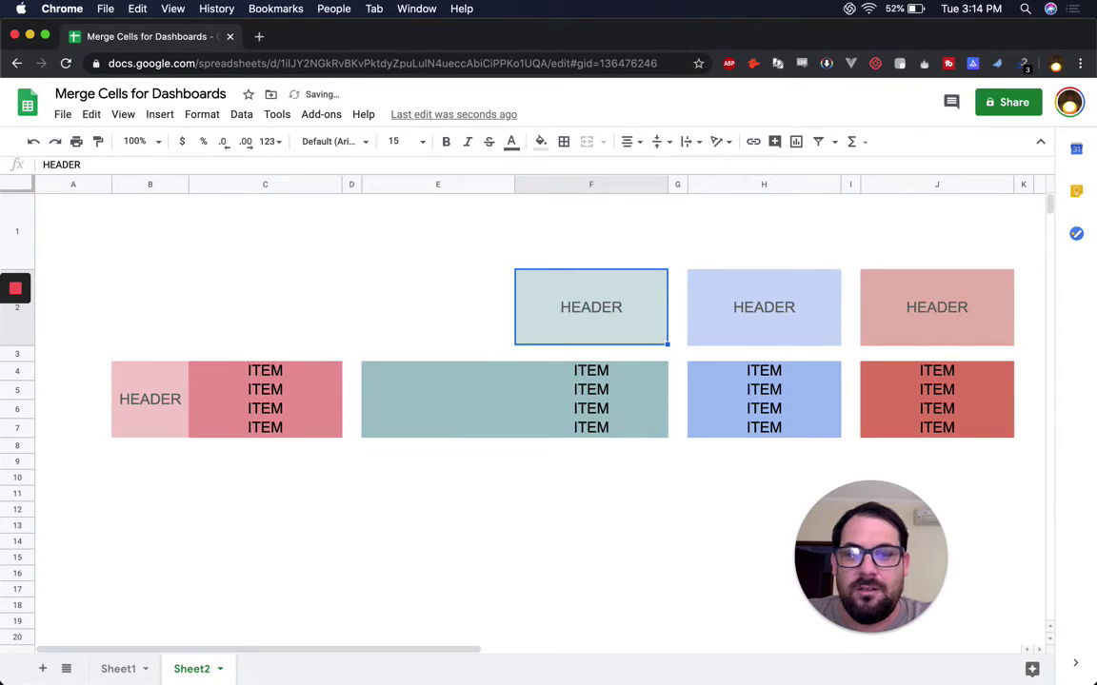
Copy the teal header from F2 into E4 and merge E4:E7 into a single side header cell.
key("super+c")
key("Left")
key("Down")
key("Down")
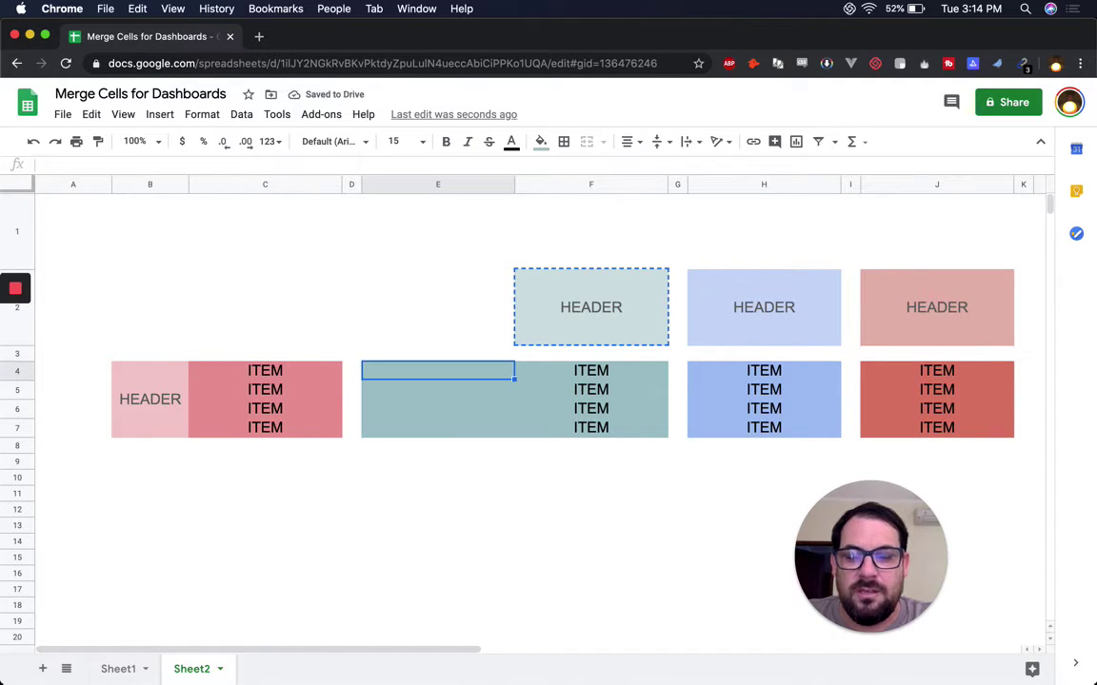
key("super+v")
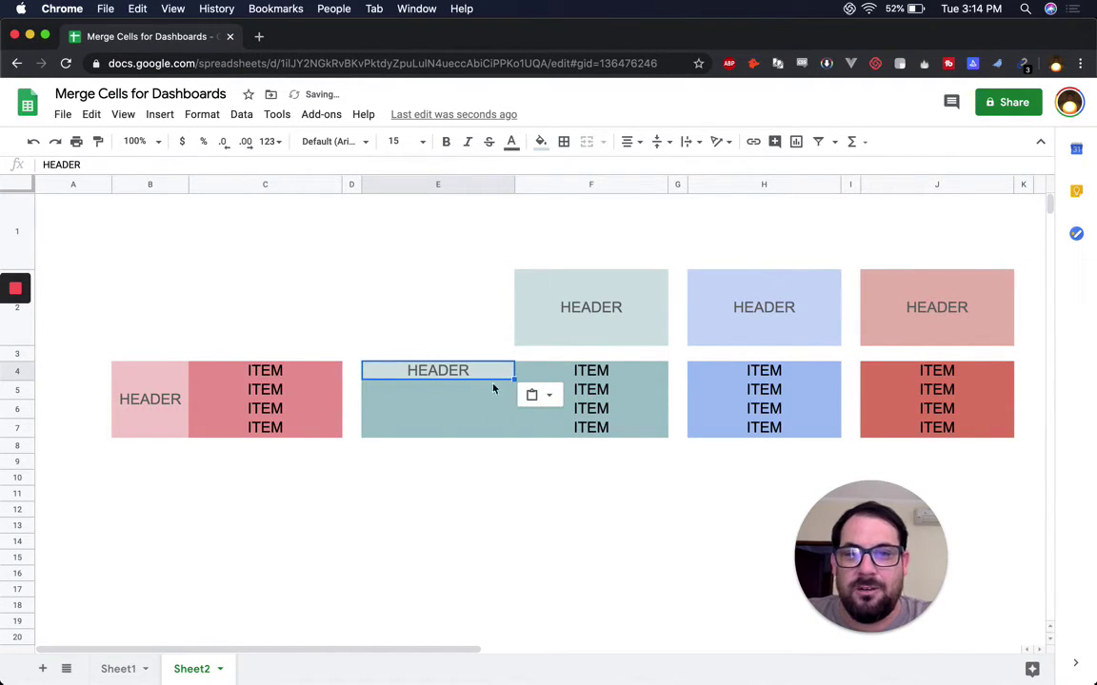
left_click_drag(497, 377, 490, 431)
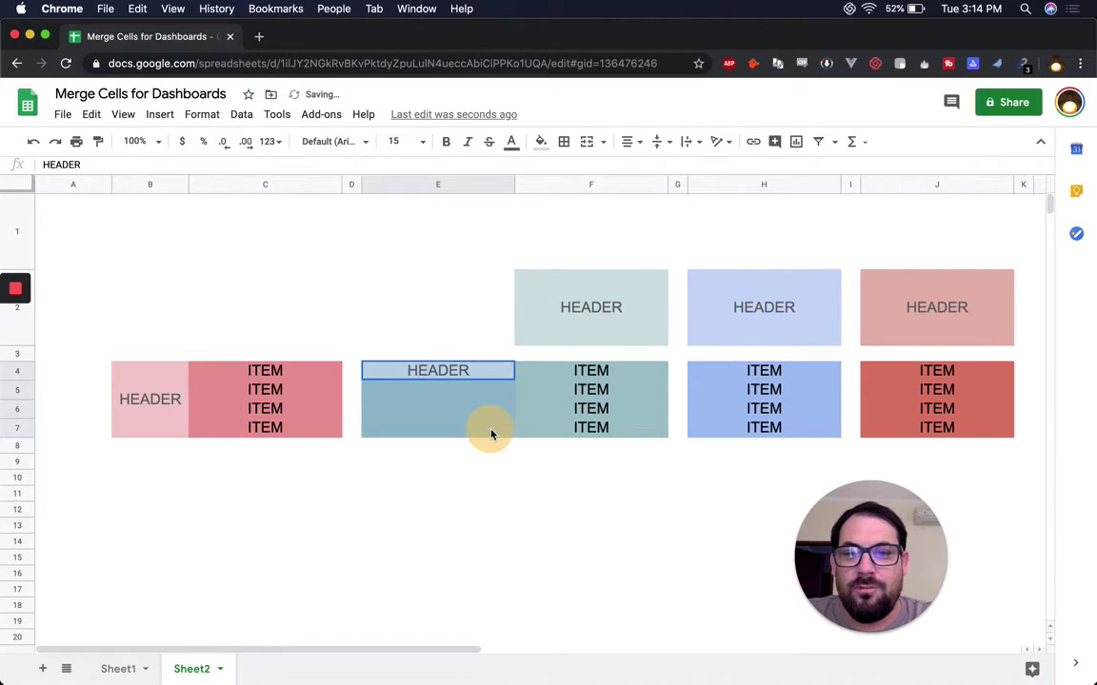
left_click(562, 141)
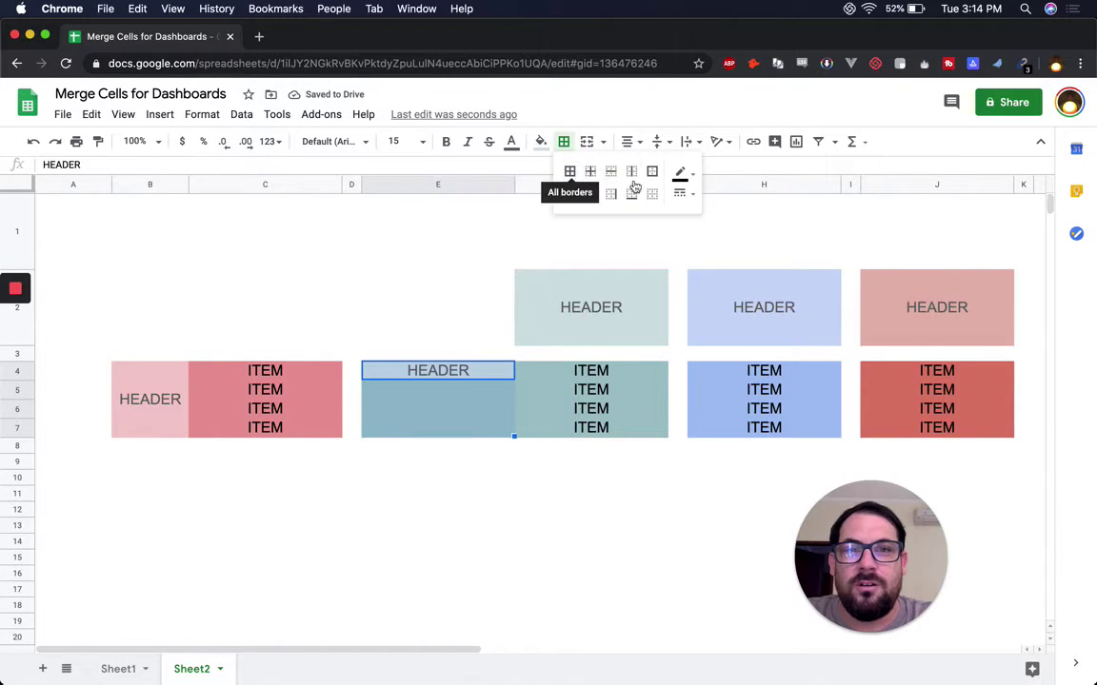
left_click(588, 142)
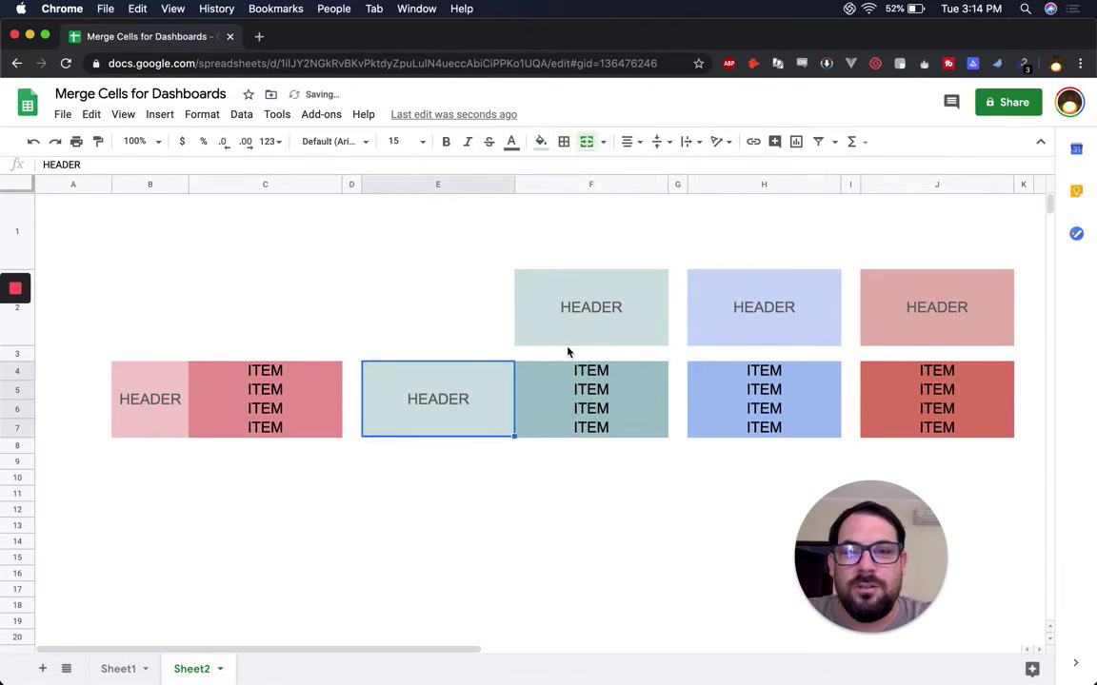
left_click(716, 182)
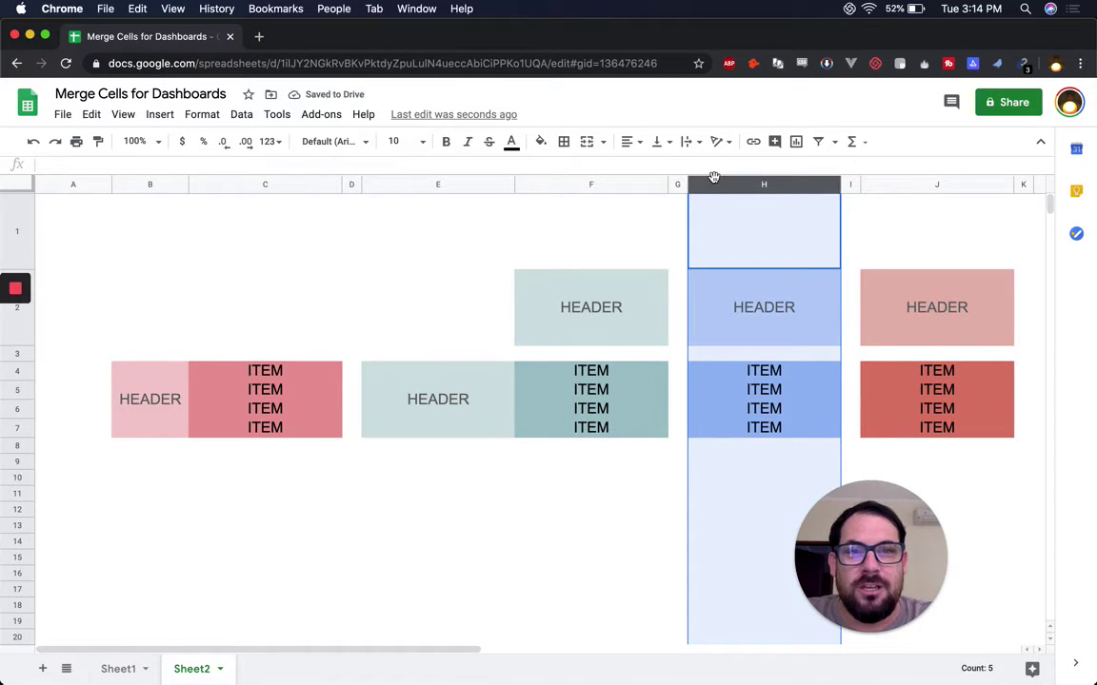
right_click(728, 181)
left_click(729, 186)
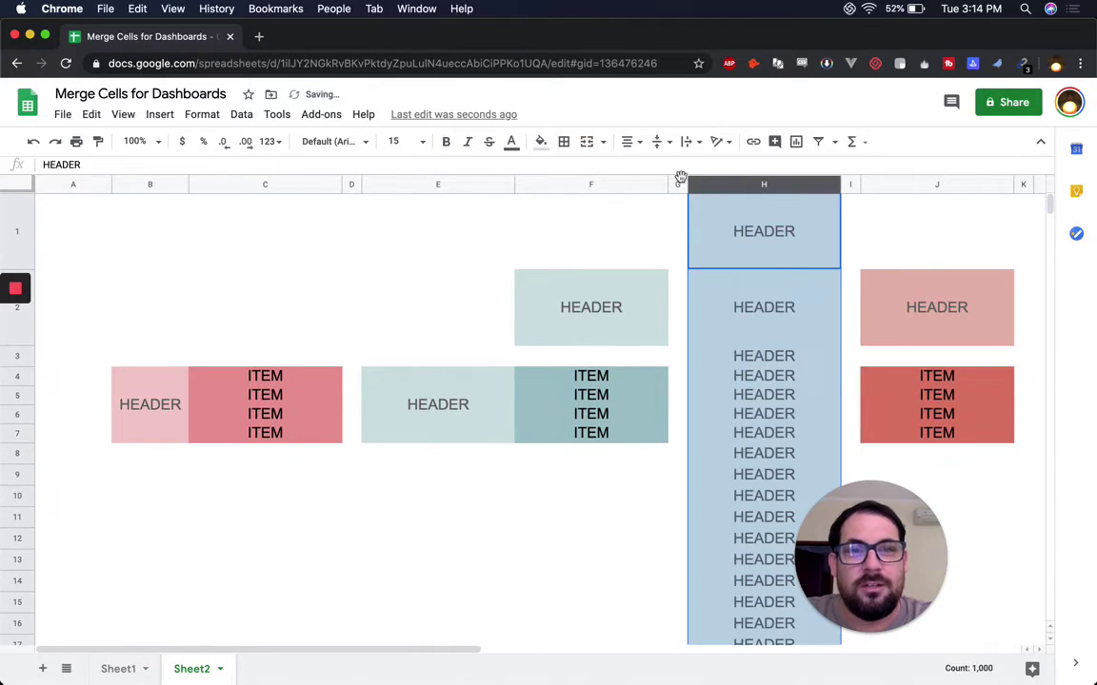
left_click(655, 305)
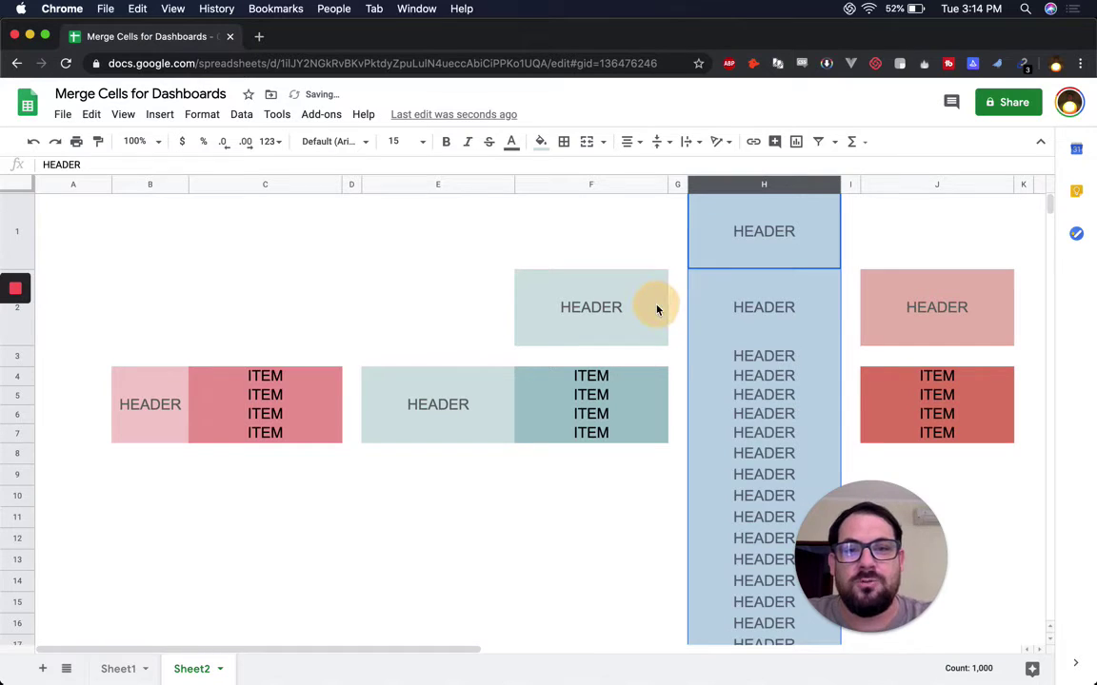
key("ctrl+z")
Resize column E, which holds the teal side header, to a width of 100 pixels.
left_click(152, 185)
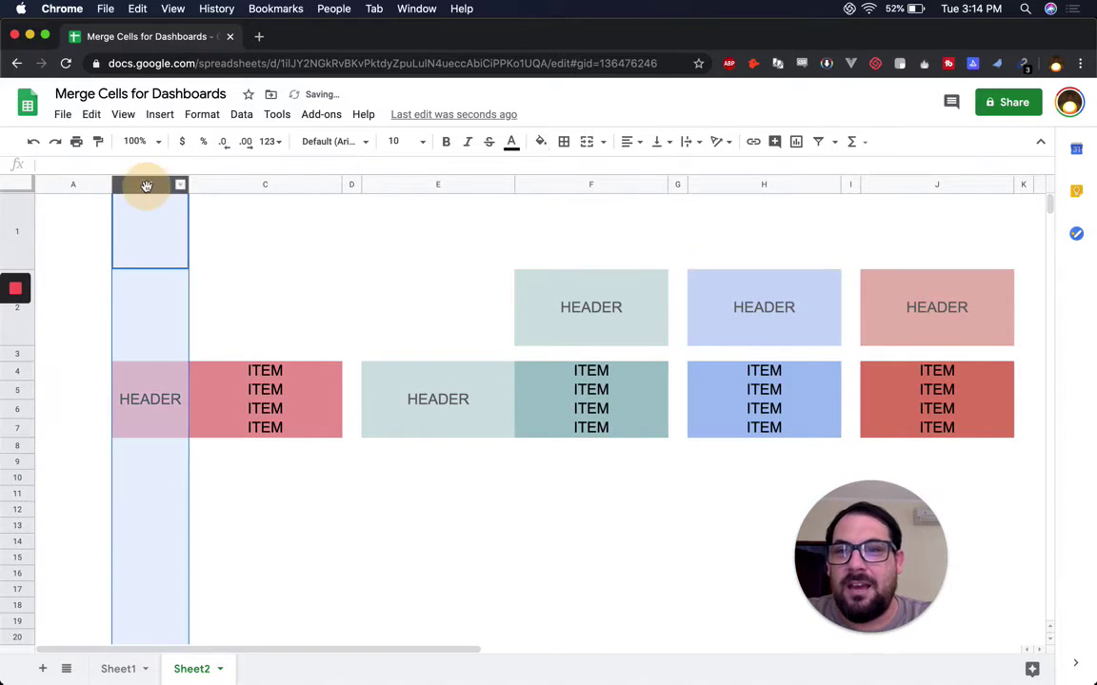
left_click(409, 184)
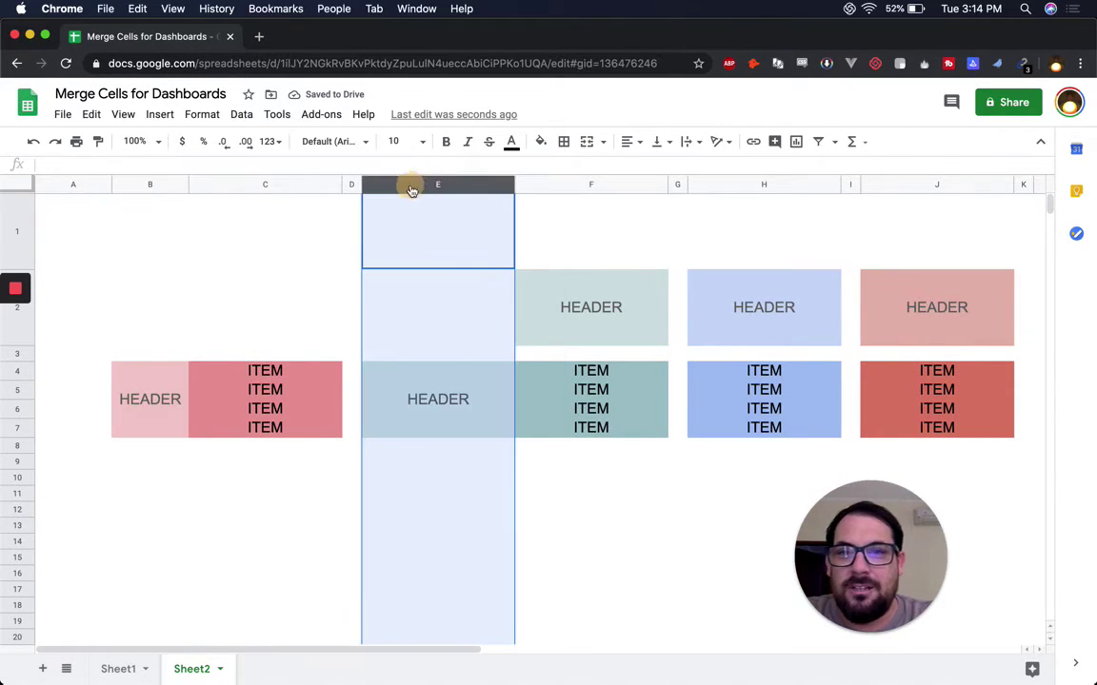
right_click(409, 185)
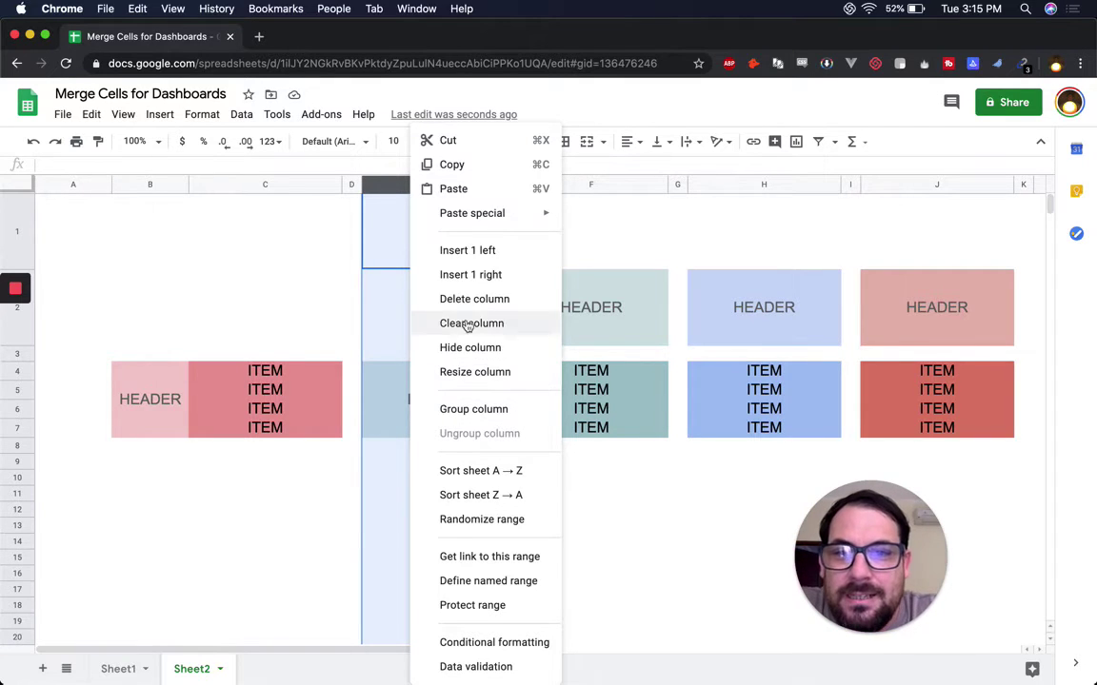
left_click(474, 371)
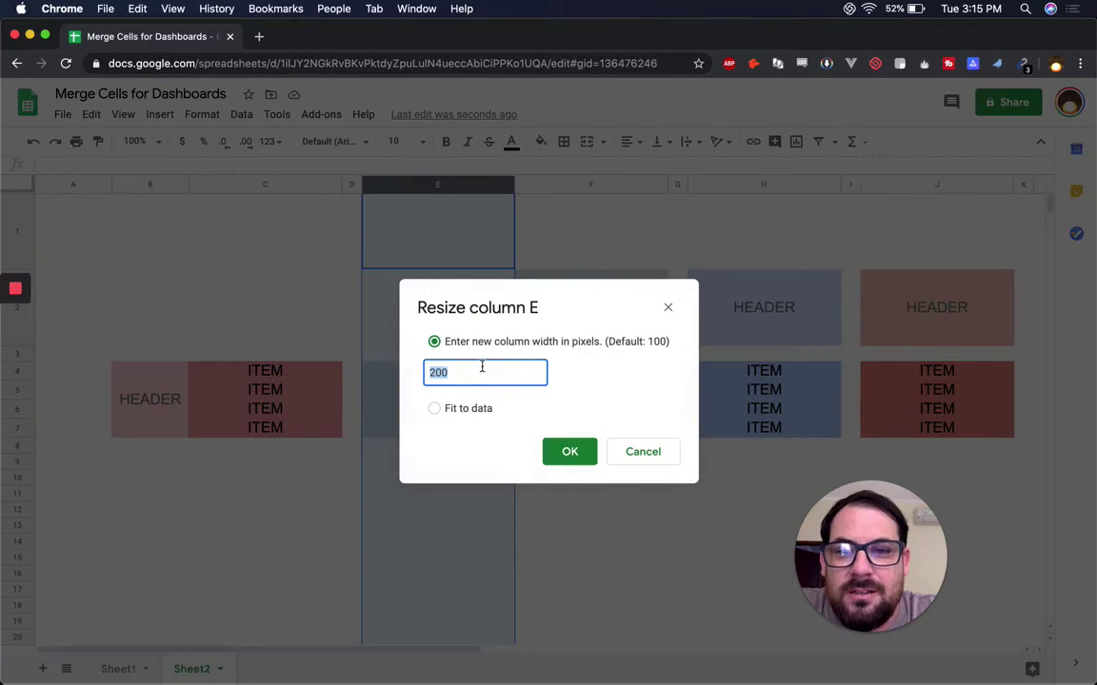
type("100")
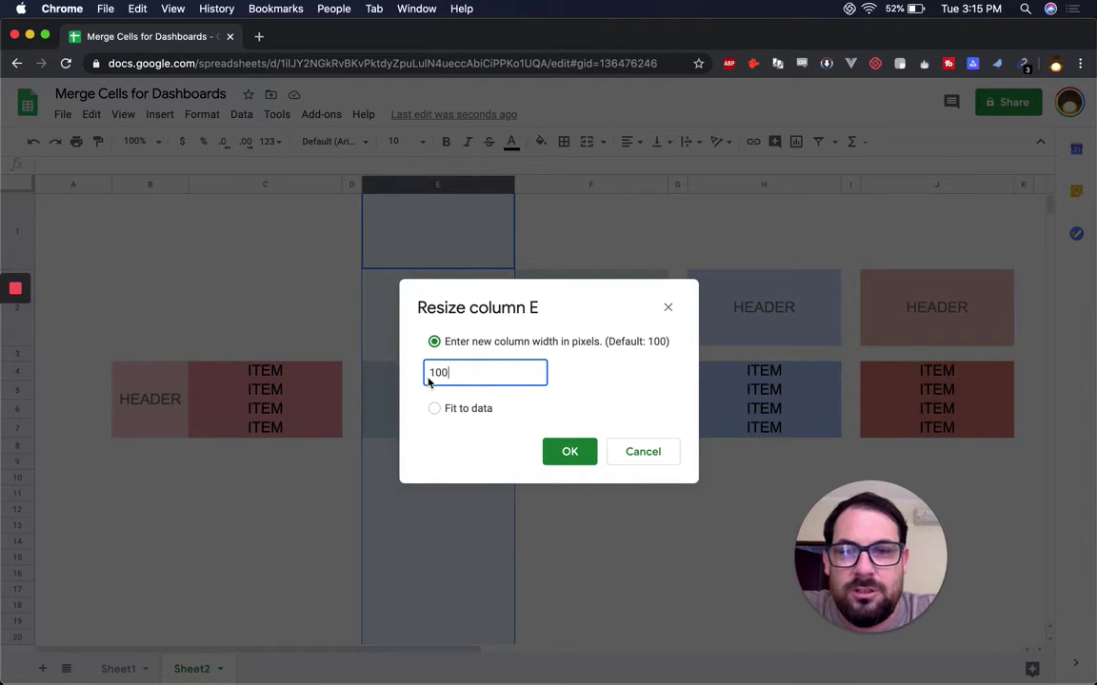
left_click(569, 451)
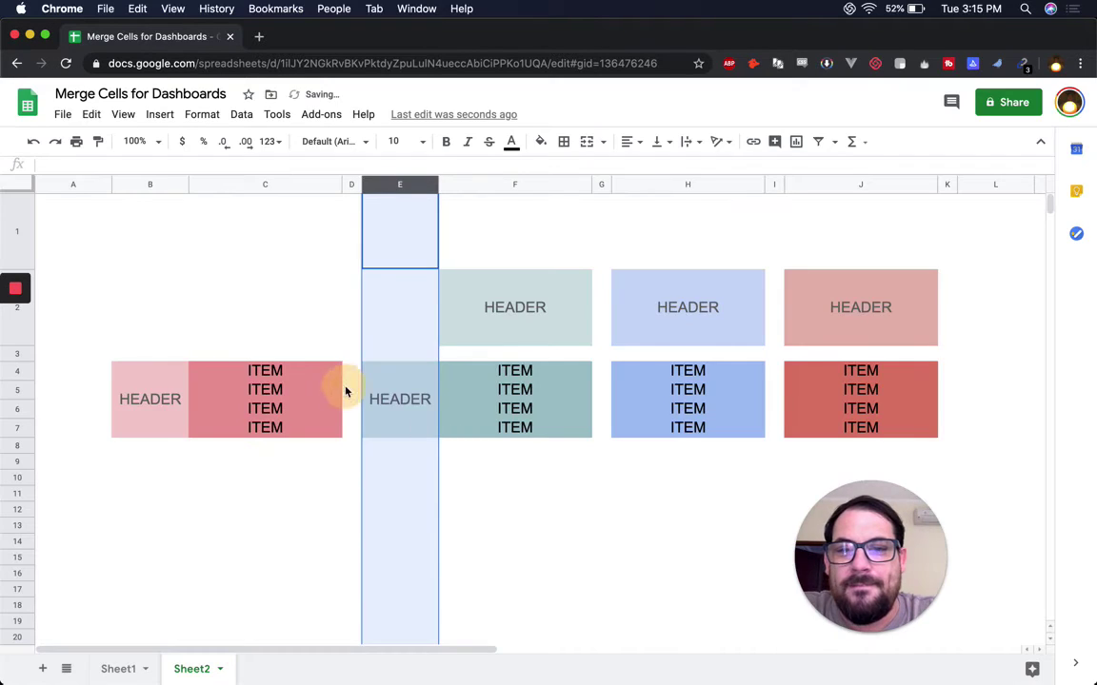
Resize column C, which holds the pink block's items, to a width of 300 pixels.
left_click(502, 185)
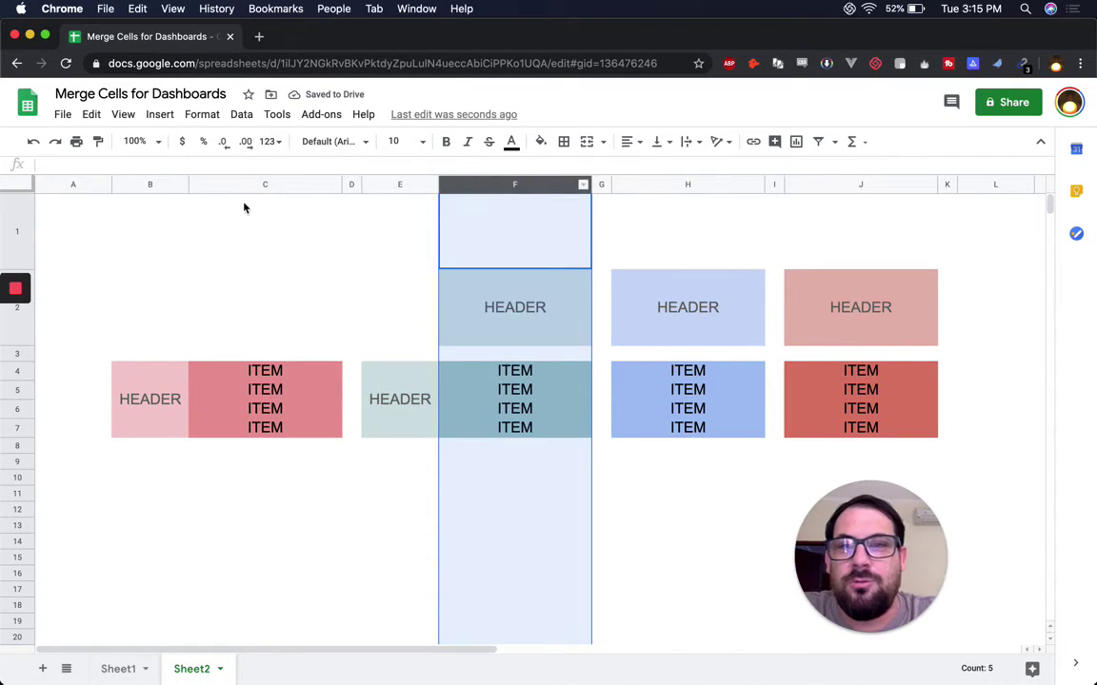
left_click(245, 185)
left_click(154, 184)
left_click(255, 184)
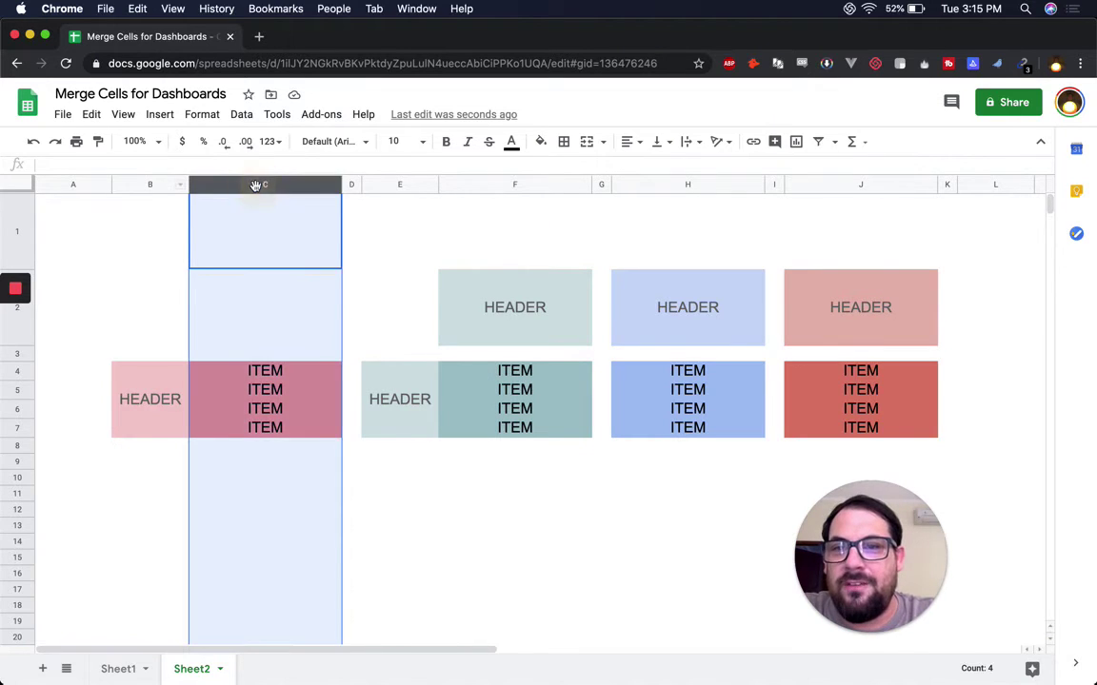
right_click(255, 185)
left_click(314, 368)
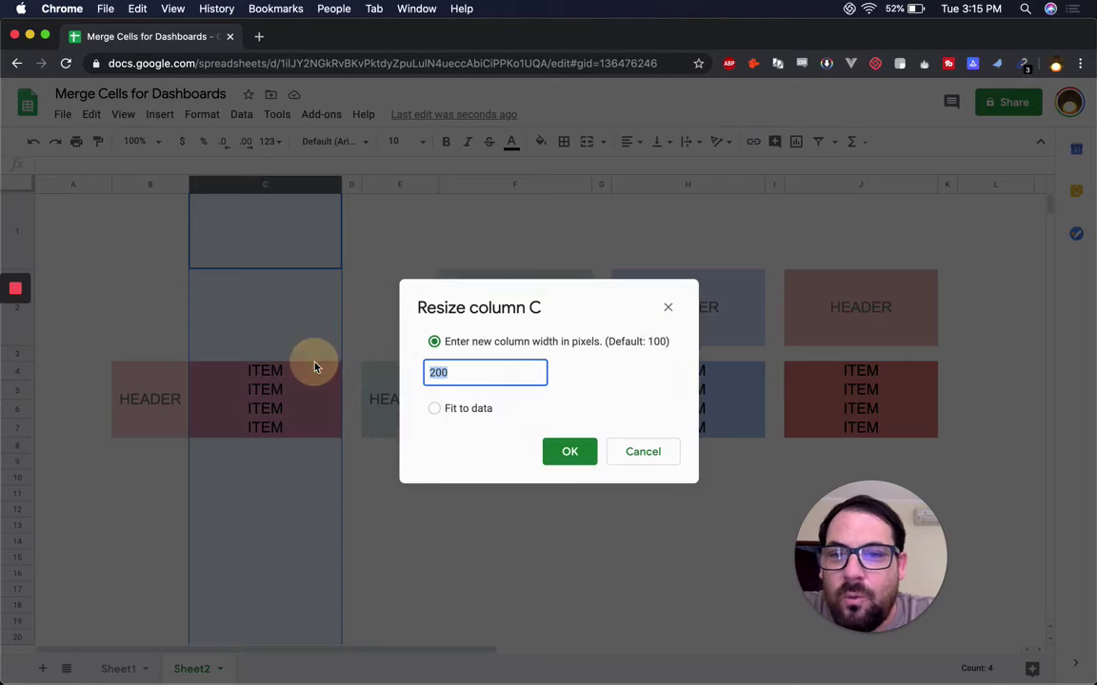
type("23")
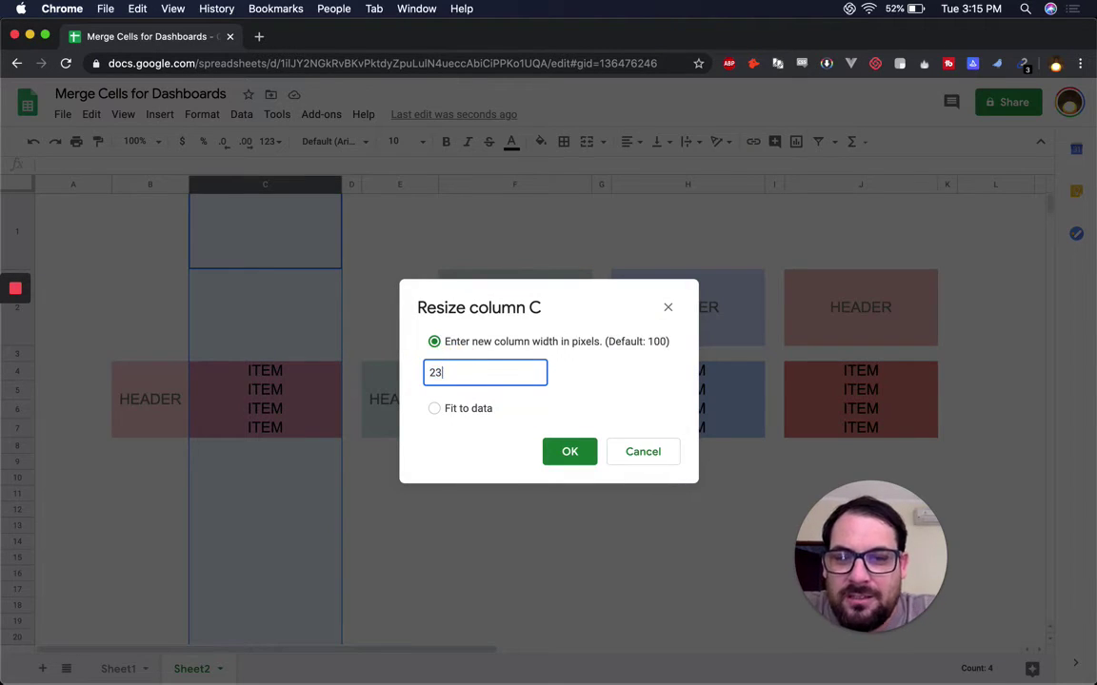
type("00")
key("BackSpace")
key("BackSpace")
key("BackSpace")
key("BackSpace")
type("300")
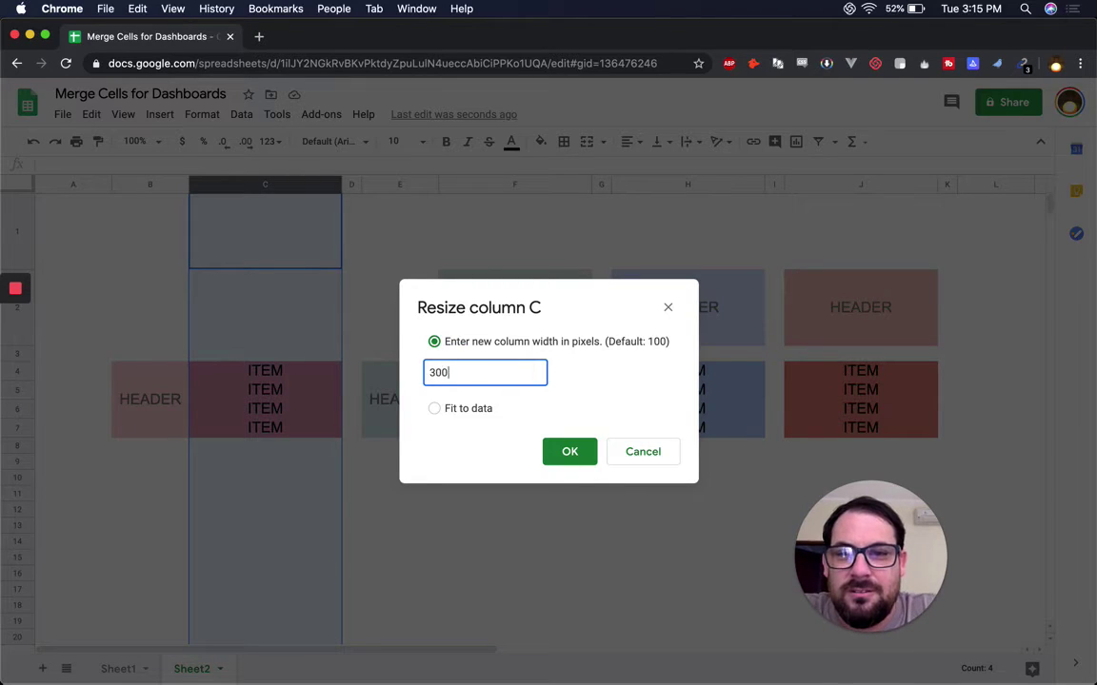
left_click(575, 459)
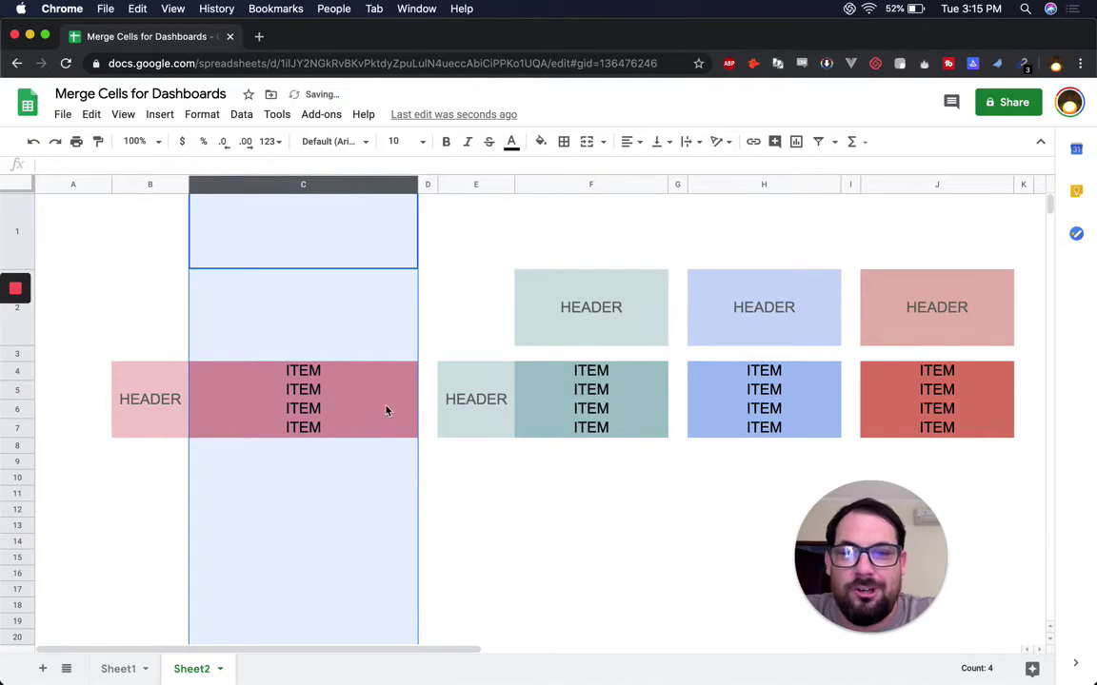
left_click(385, 410)
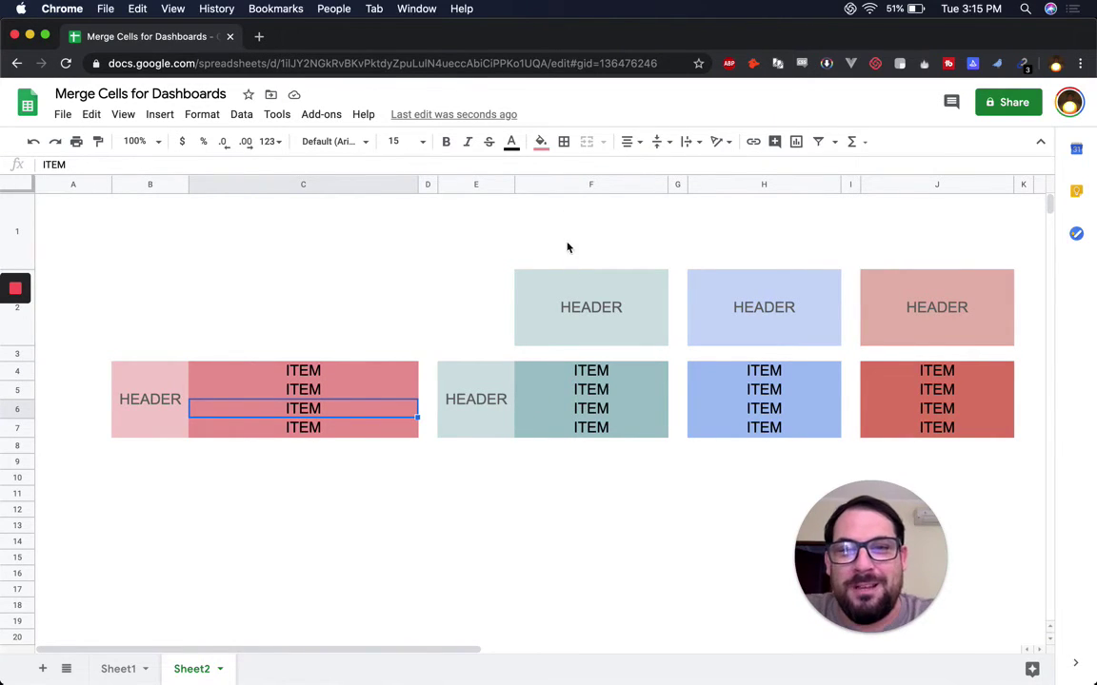
Blank out the teal top header in F2 by pasting an empty cell over it.
left_click(568, 309)
left_click(480, 305)
key("ctrl+v")
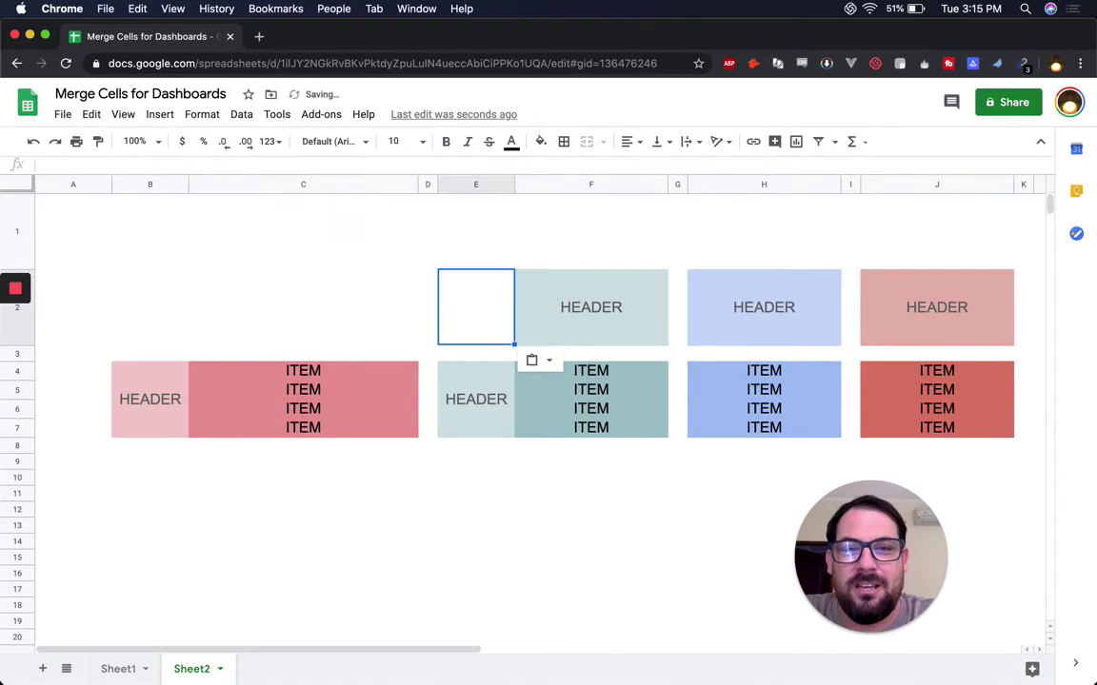
left_click(572, 305)
key("ctrl+v")
Resize column F, which holds the teal block's items, to a width of 300 pixels.
right_click(566, 182)
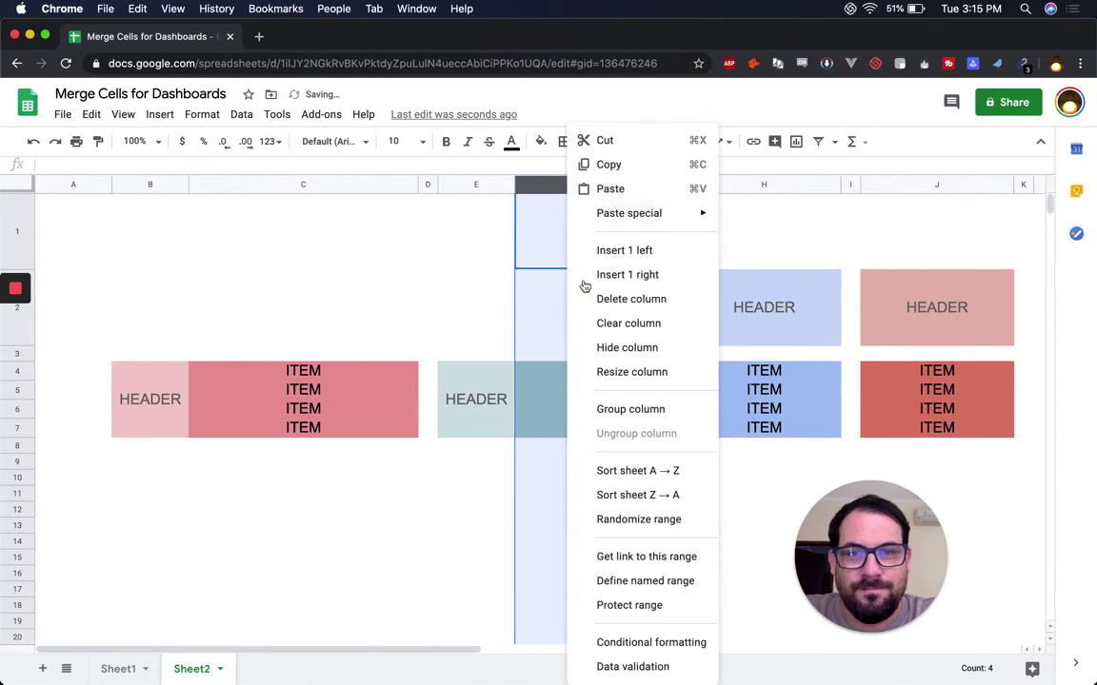
left_click(622, 374)
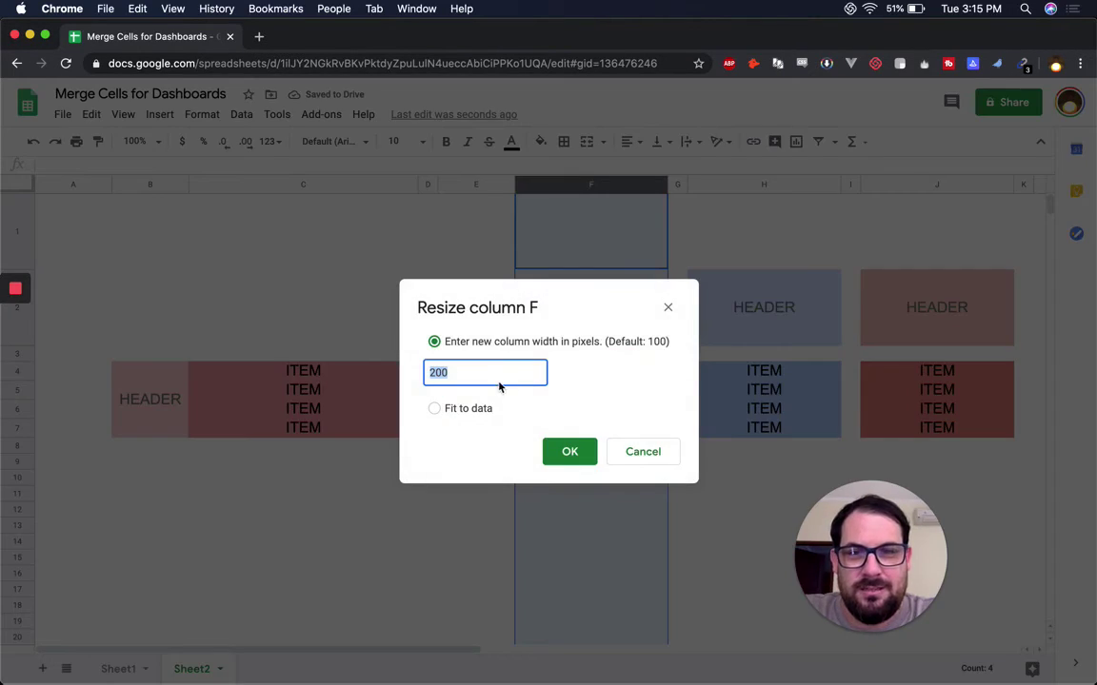
left_click(434, 372)
double_click(436, 373)
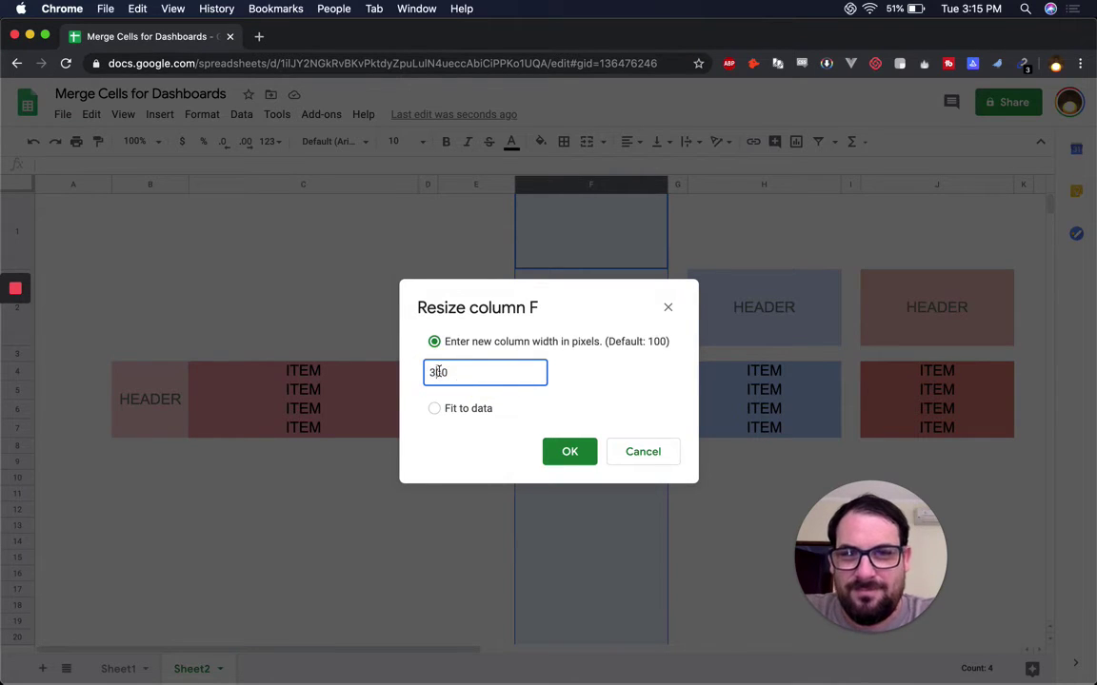
type("300")
left_click(568, 451)
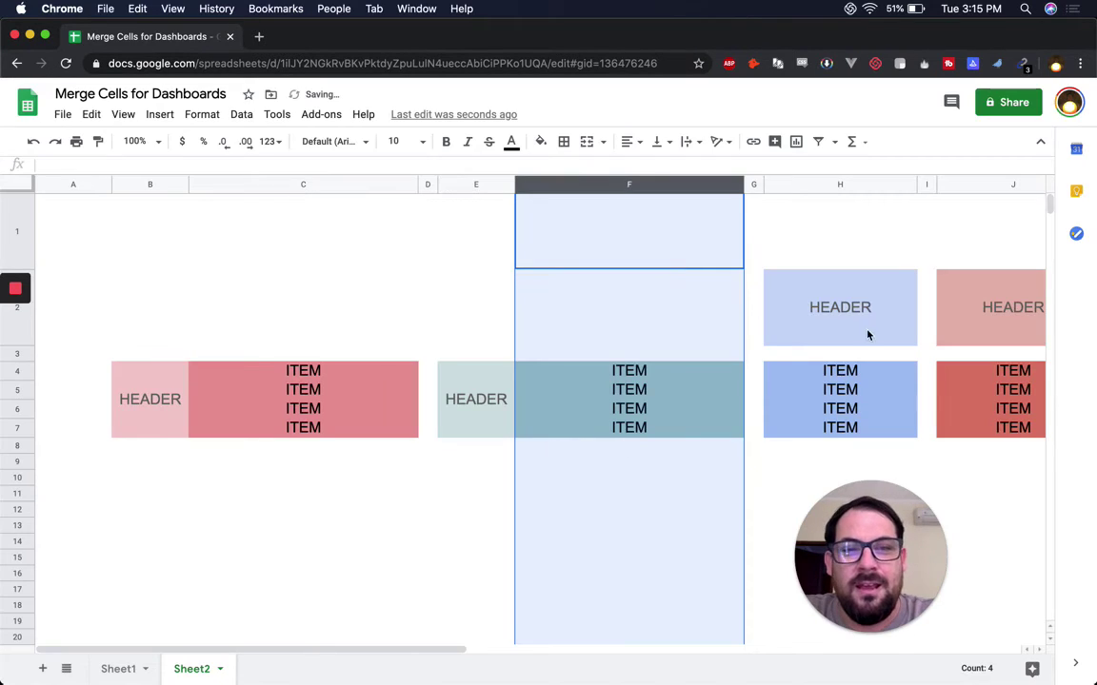
Move the blue header and its items from H2:H7 to the range starting at B9.
left_click_drag(852, 310, 852, 433)
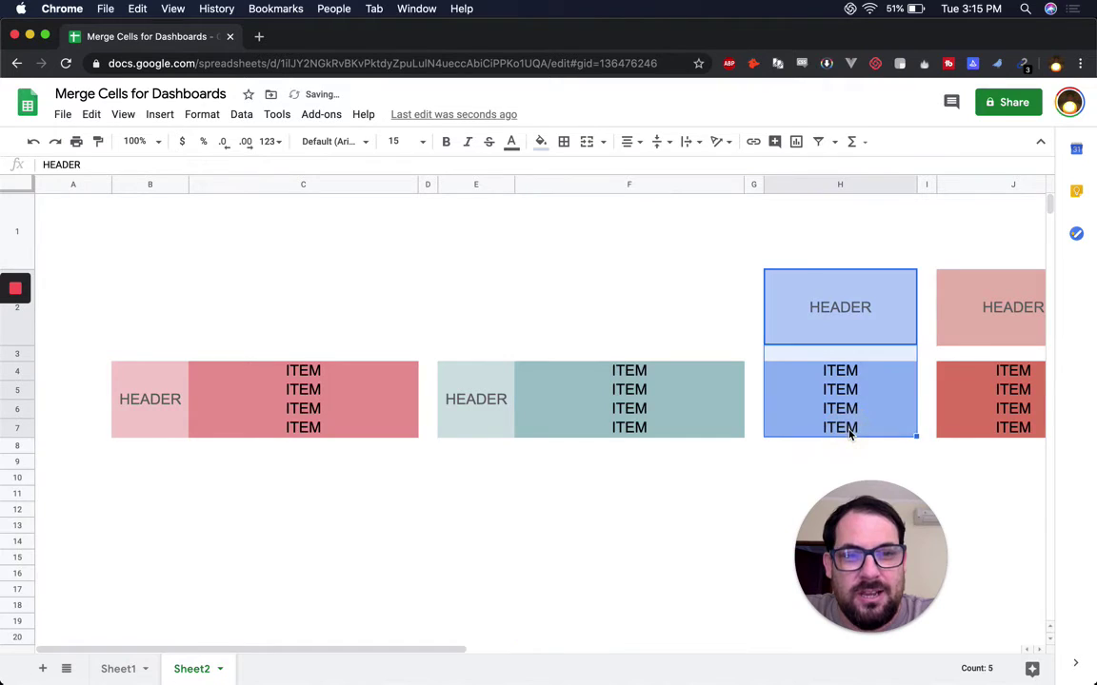
key("super+c")
left_click(147, 481)
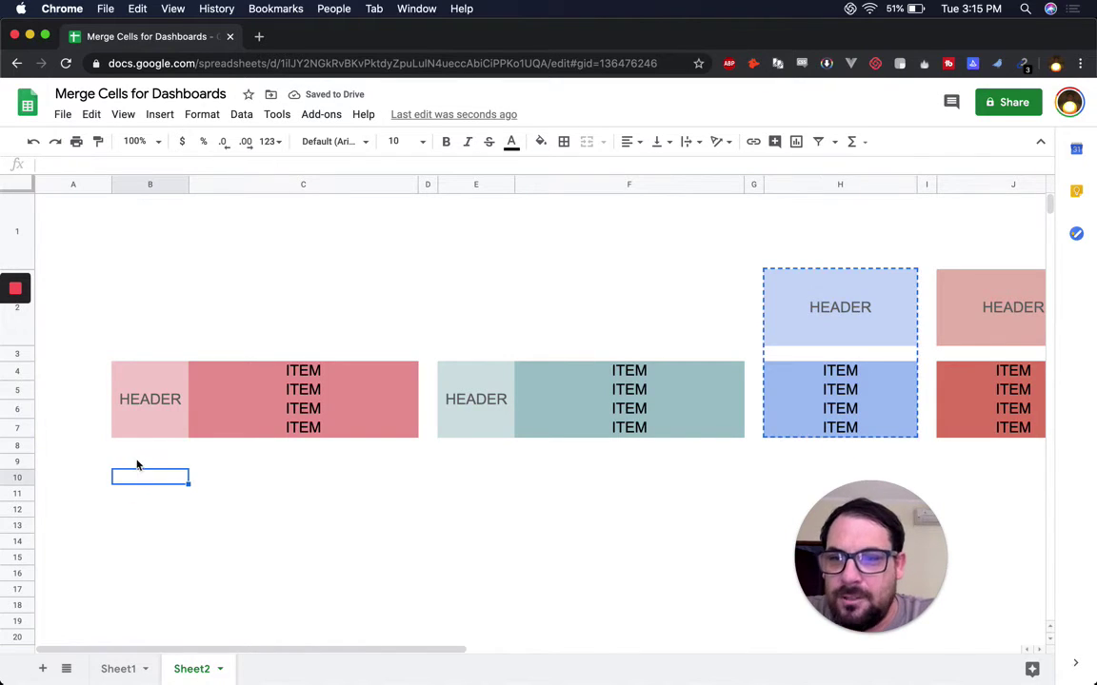
left_click(137, 462)
key("super+v")
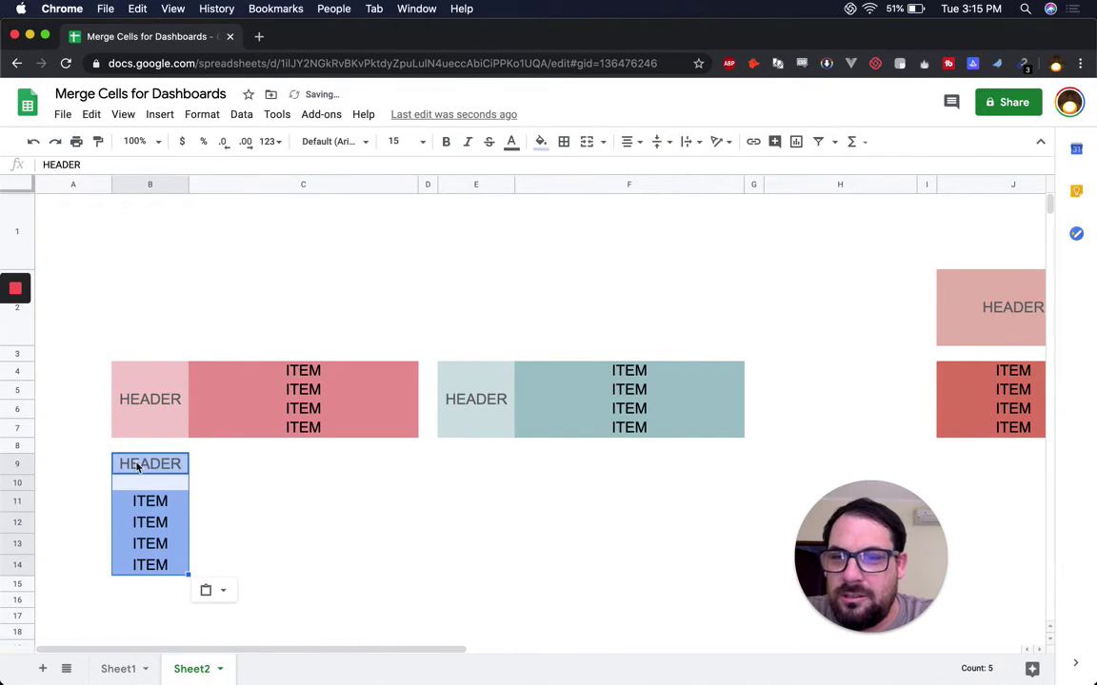
Move the four blue items from B11:B14 to C9:C12 beside their header.
left_click(160, 503)
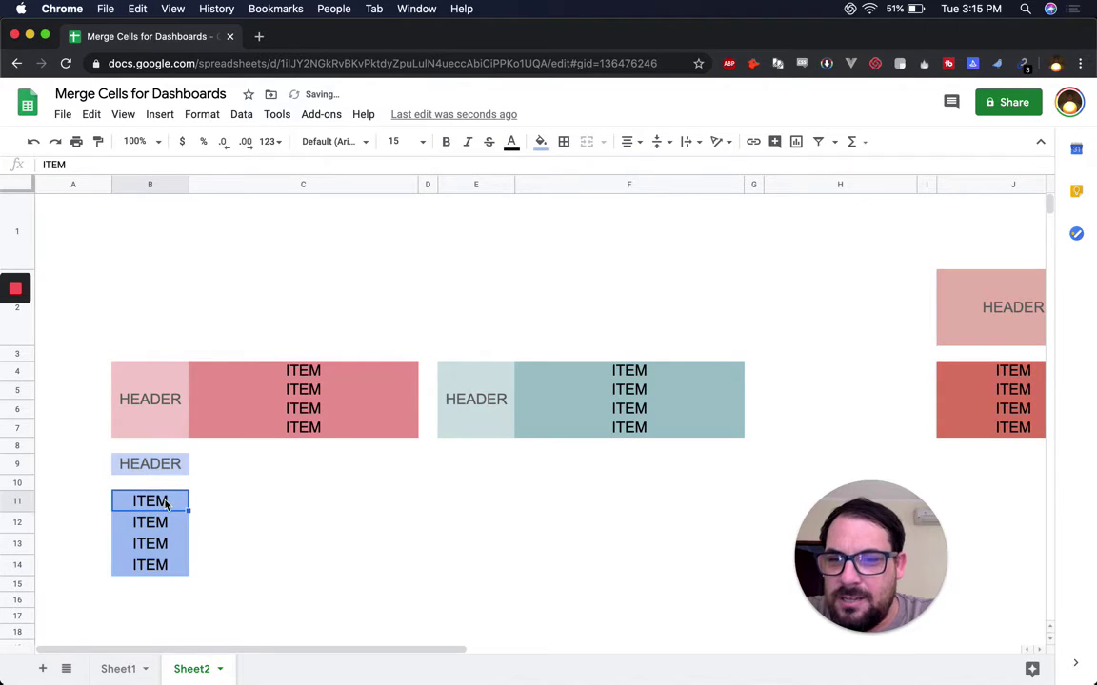
left_click(157, 563, "shift")
key("super+c")
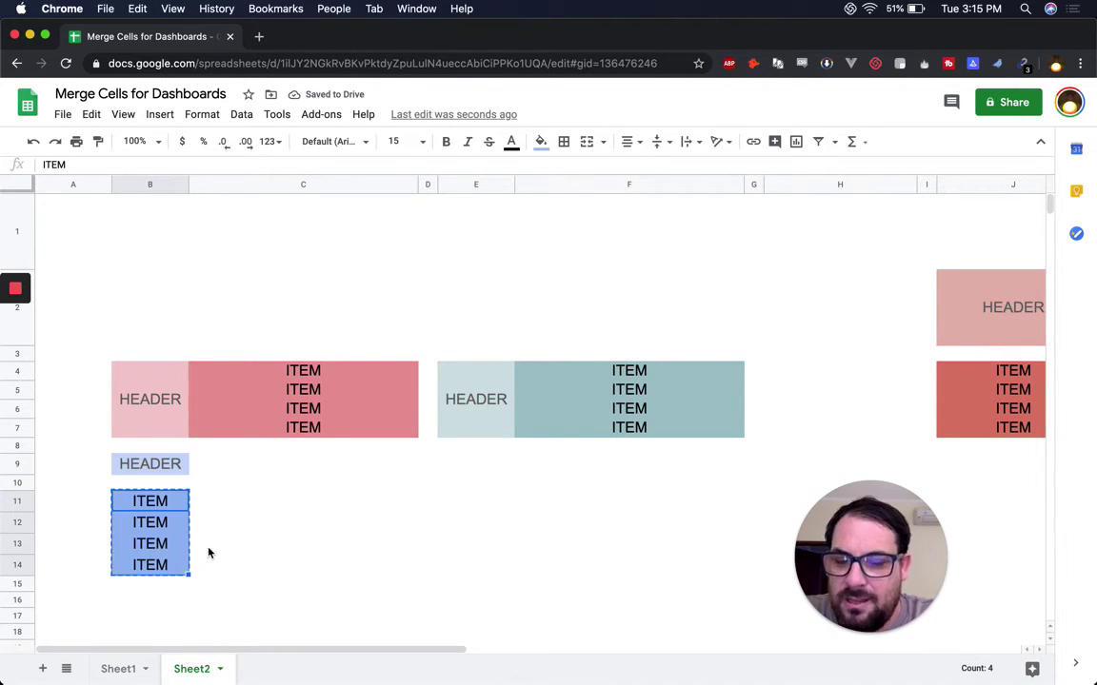
left_click(234, 468)
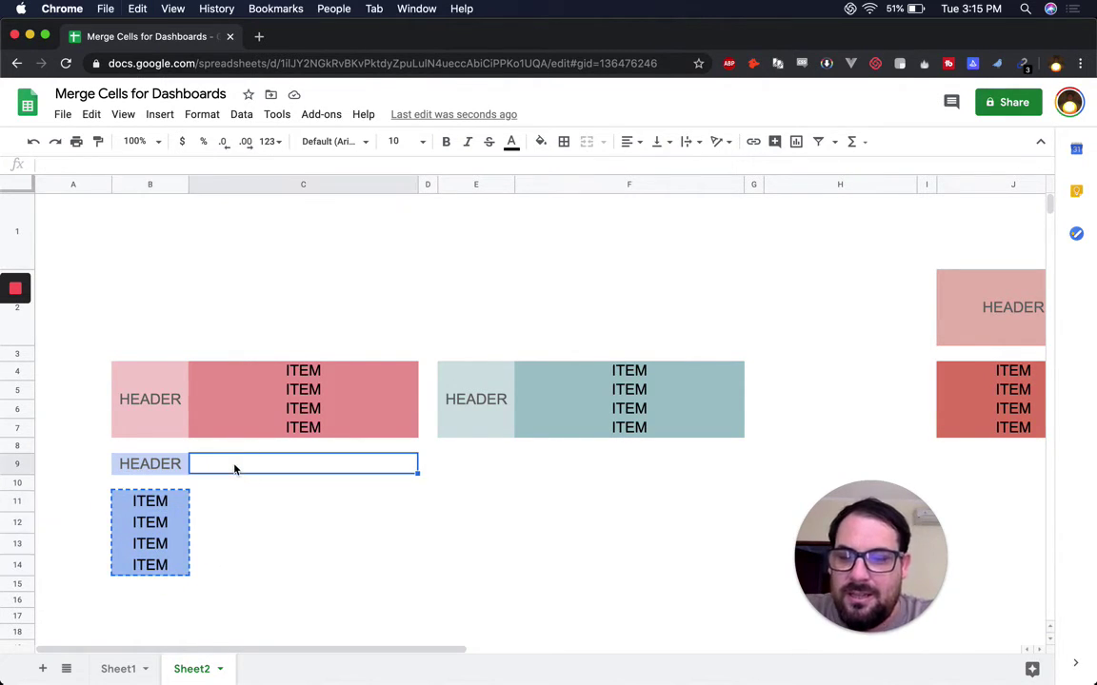
key("super+v")
Merge B9:B12 into a single side header cell for the blue block.
left_click(153, 472)
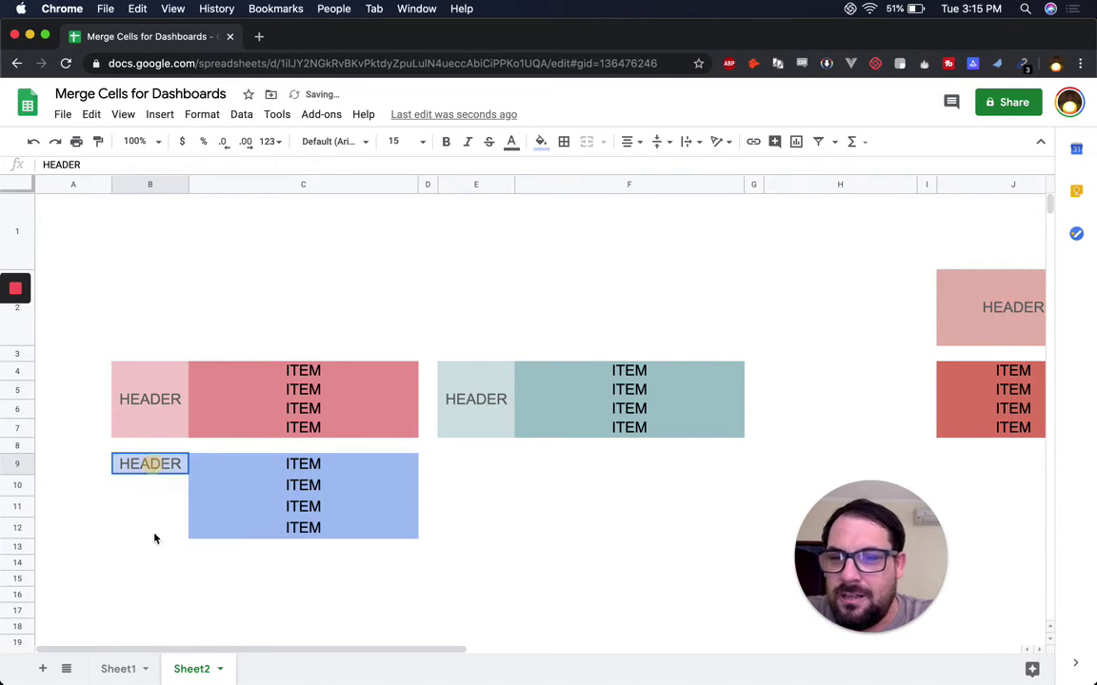
left_click(152, 533, "shift")
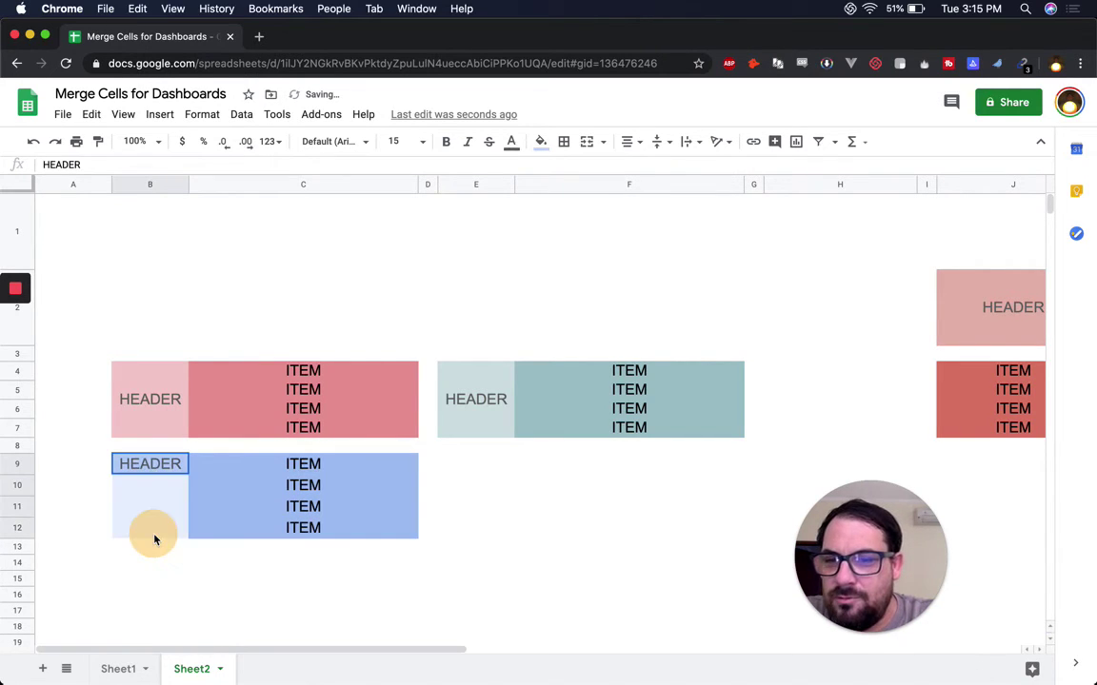
left_click(586, 141)
Move the red block's header from J2 to E9, below the teal block.
left_click(1021, 286)
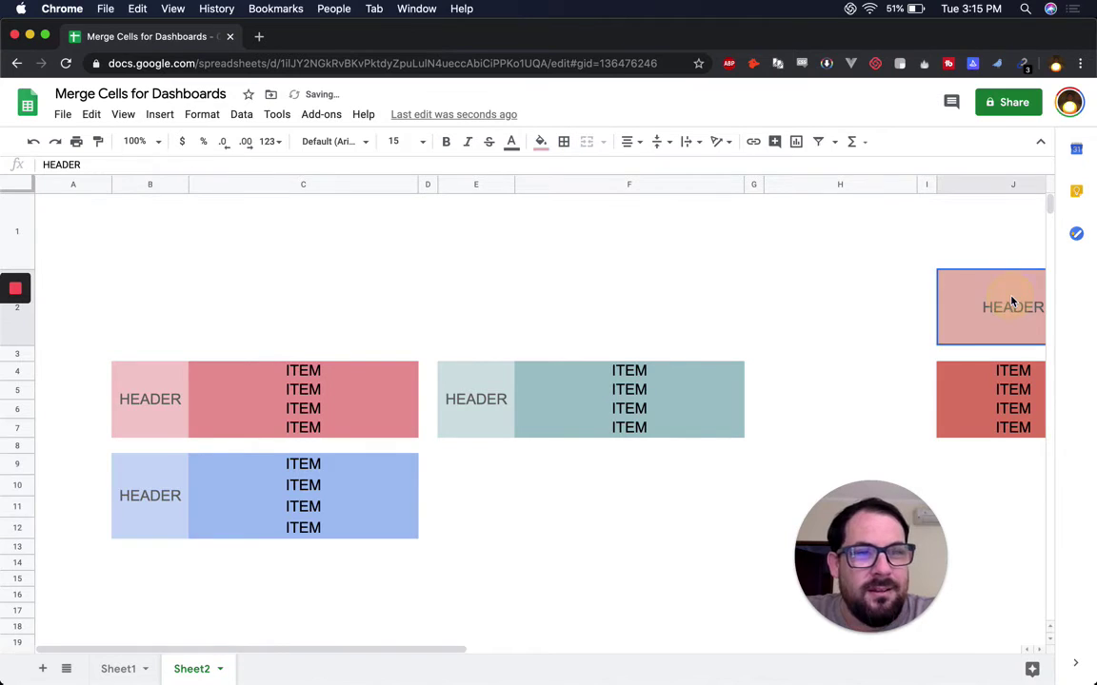
key("super+c")
left_click(463, 479)
key("super+v")
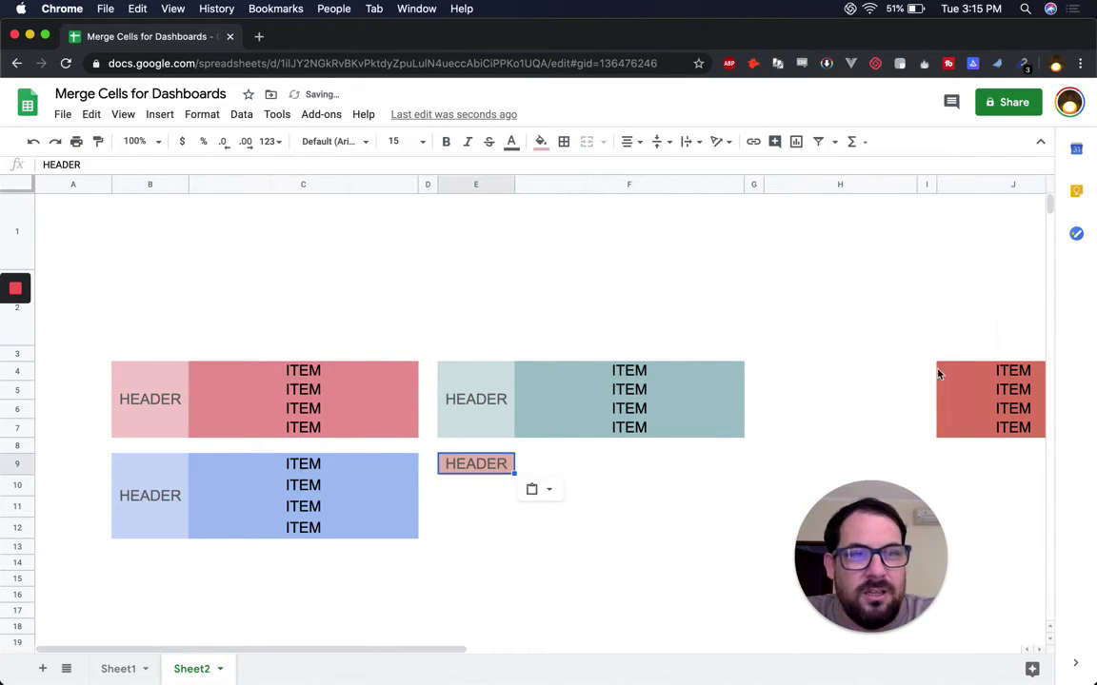
Move the four red items from J4:J7 to F9:F12 beside their header.
left_click(979, 391)
left_click(990, 435, "shift")
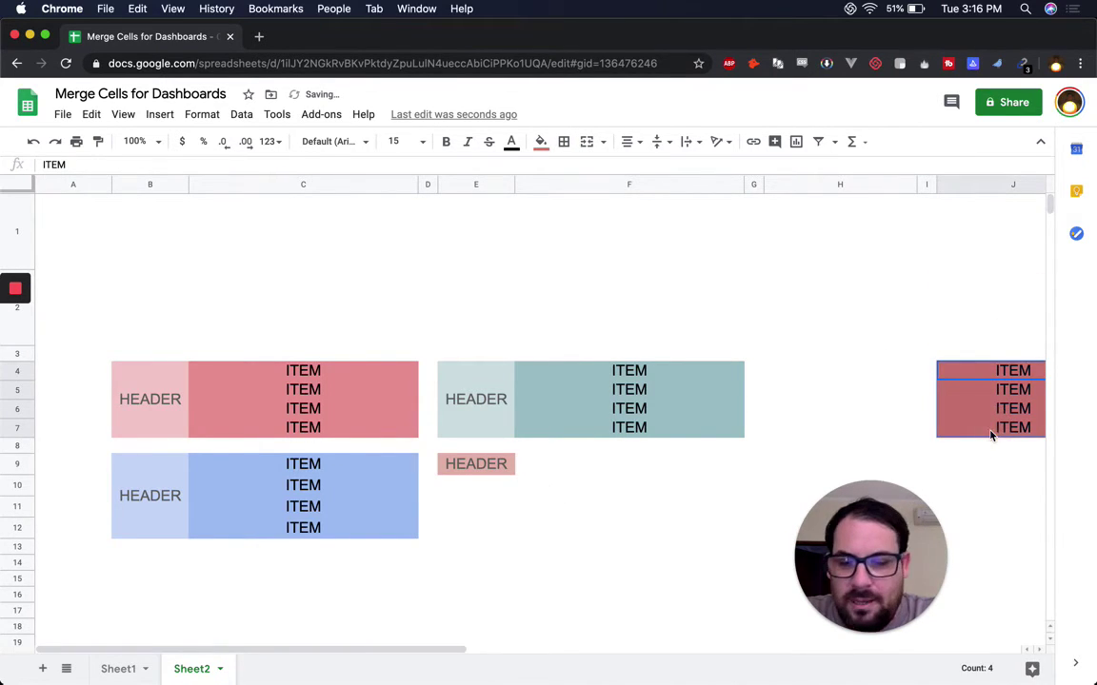
key("super+x")
left_click(546, 477)
key("super+v")
Merge E9:E12 into a single side header cell for the red block.
left_click(476, 464)
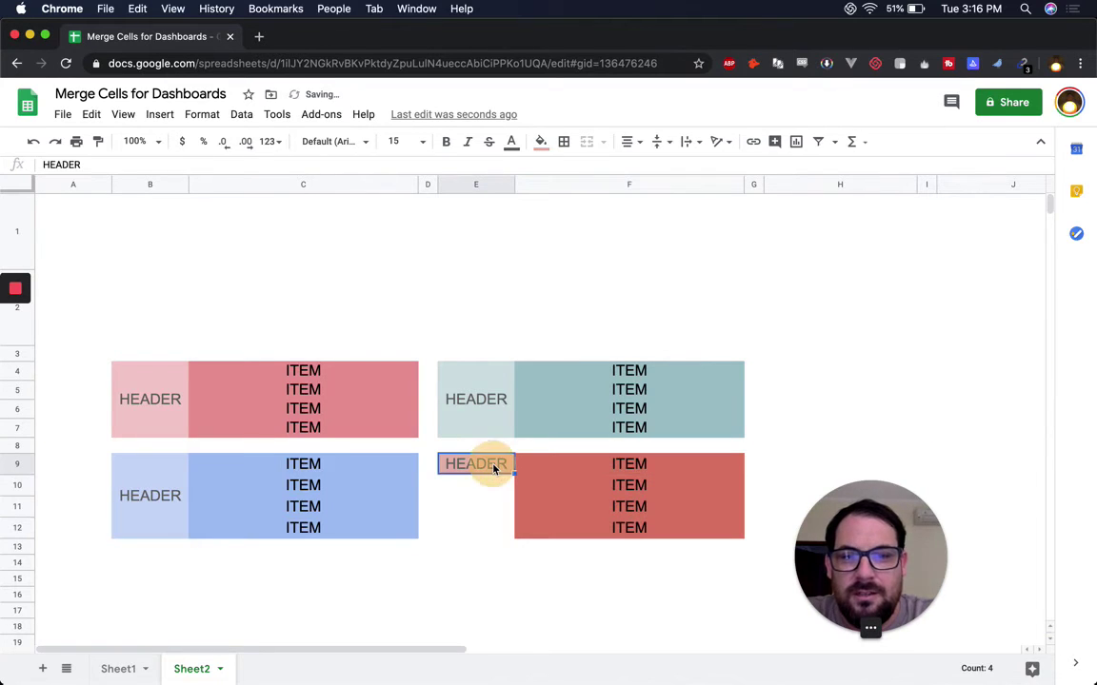
key("super+c")
left_click(490, 525, "shift")
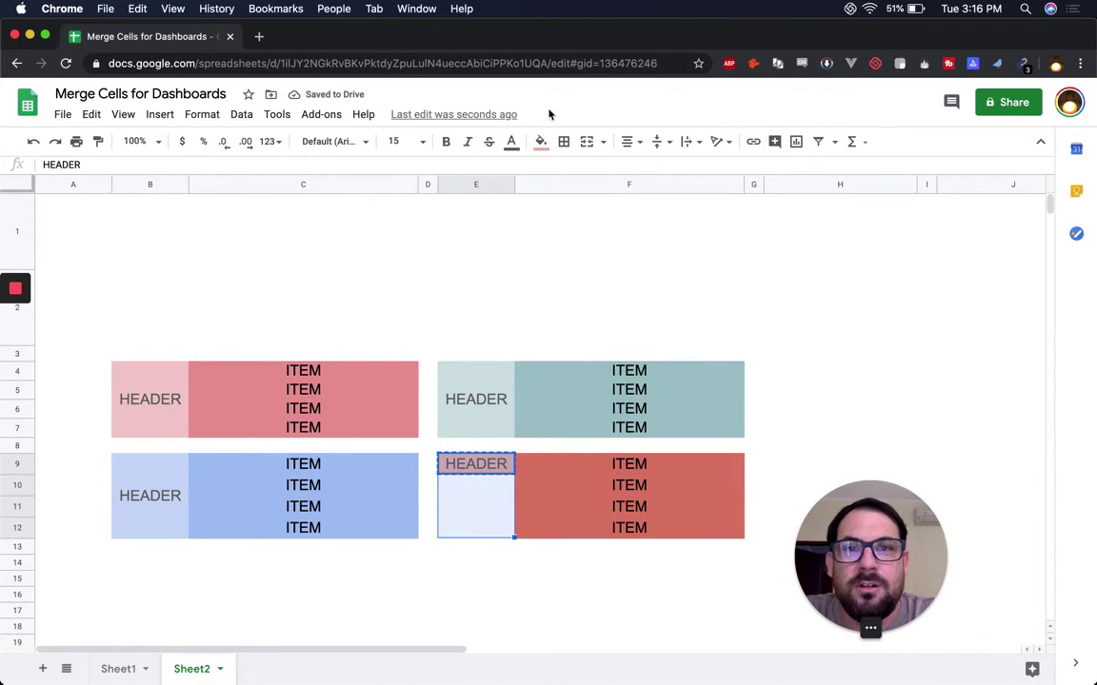
left_click(585, 143)
left_click(403, 335)
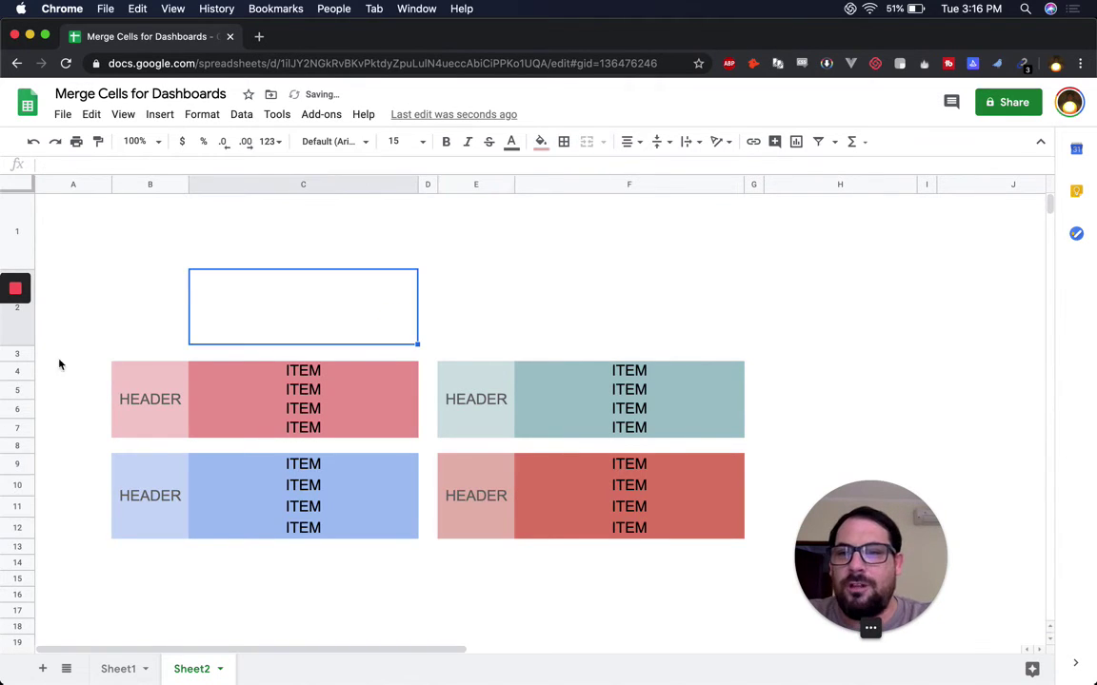
Resize row 1 to a height of 10 pixels.
left_click(10, 218)
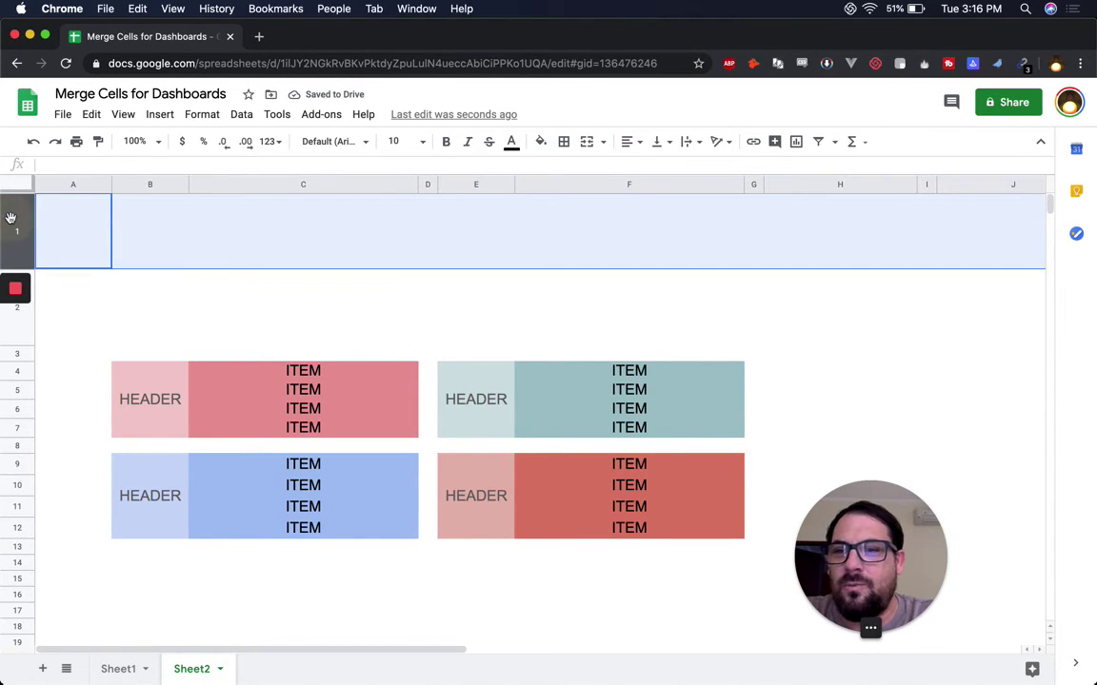
right_click(11, 218)
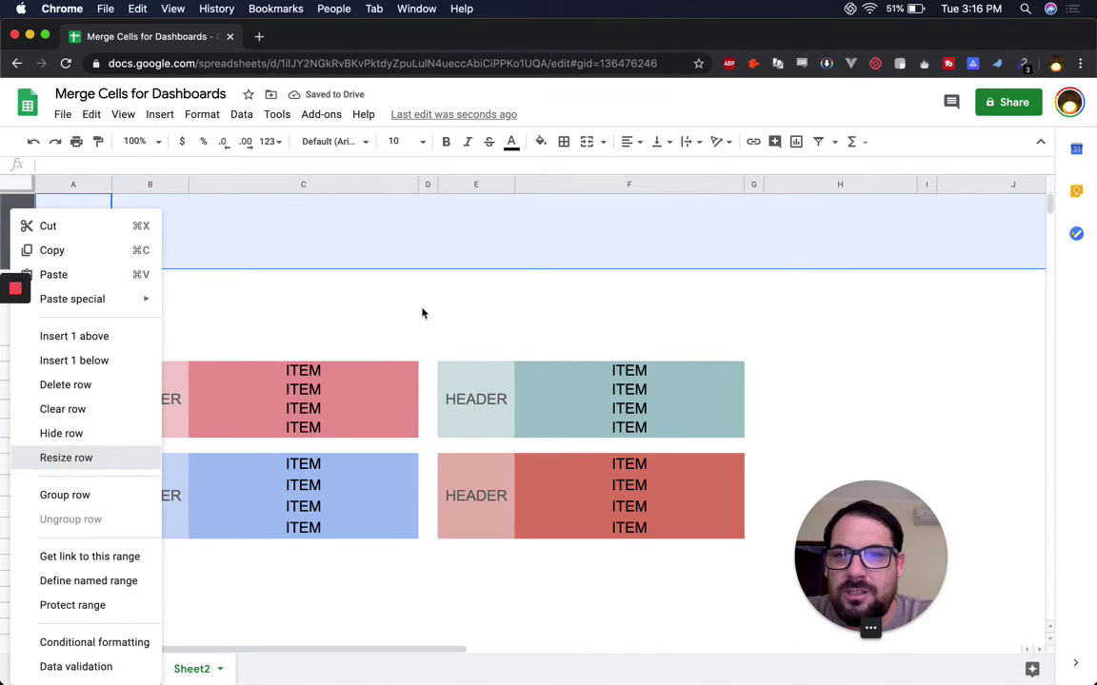
type("5")
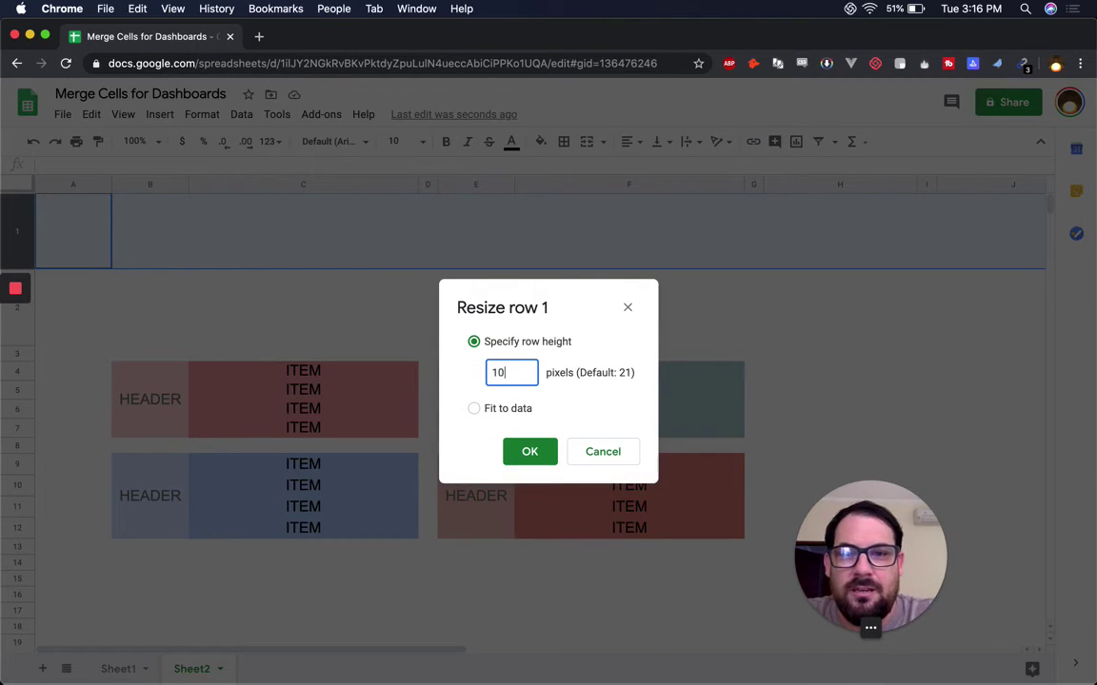
key("Return")
left_click(427, 228)
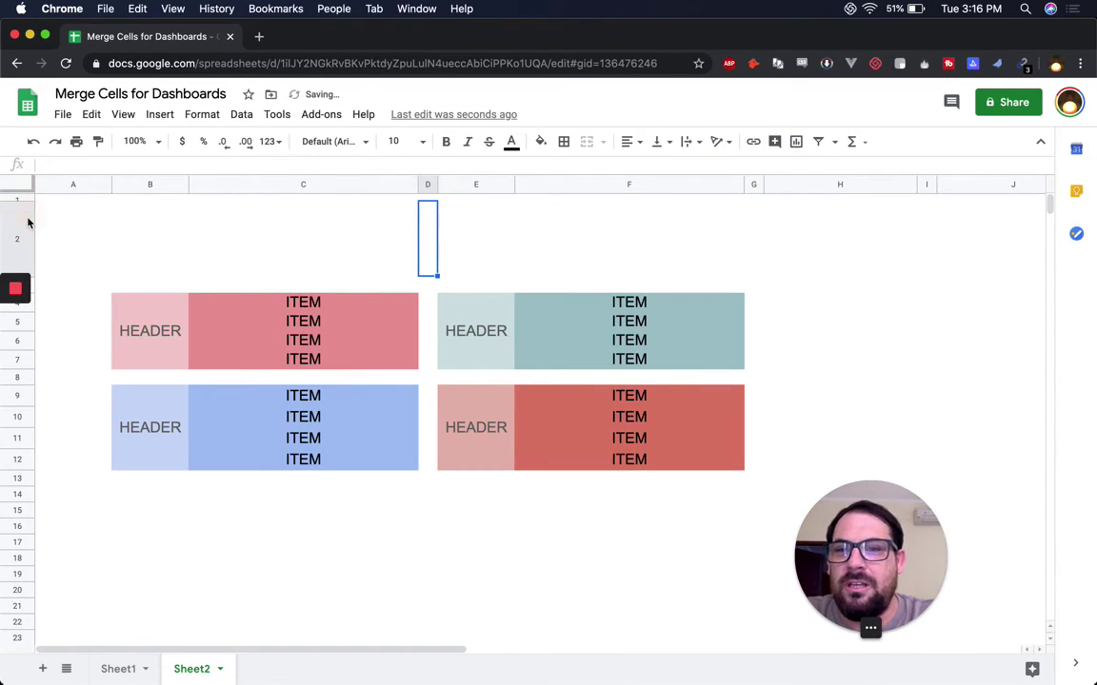
right_click(28, 222)
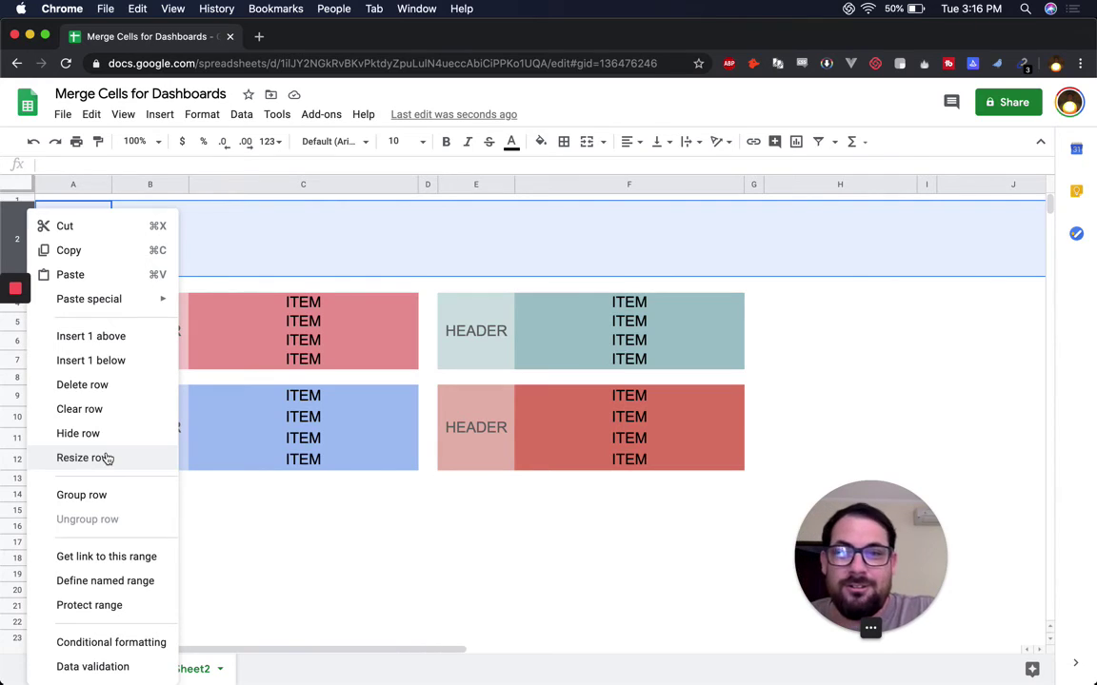
left_click(576, 314)
Replace the teal block's header text with "Subscribers".
left_click(497, 323)
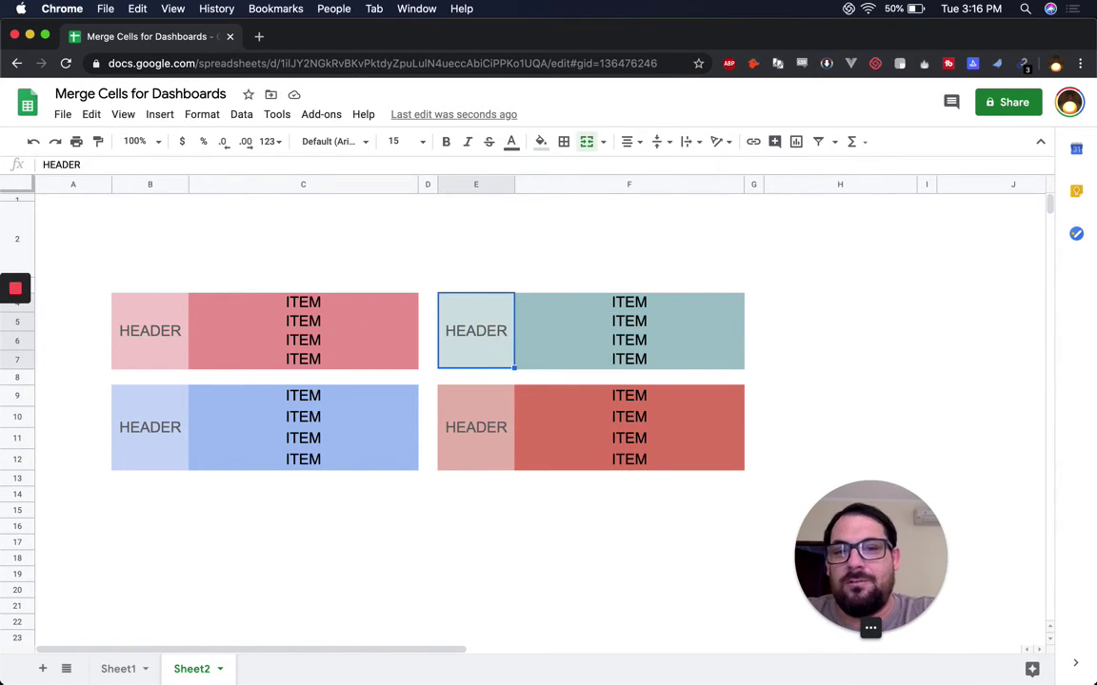
type("Subscript")
key("BackSpace")
key("BackSpace")
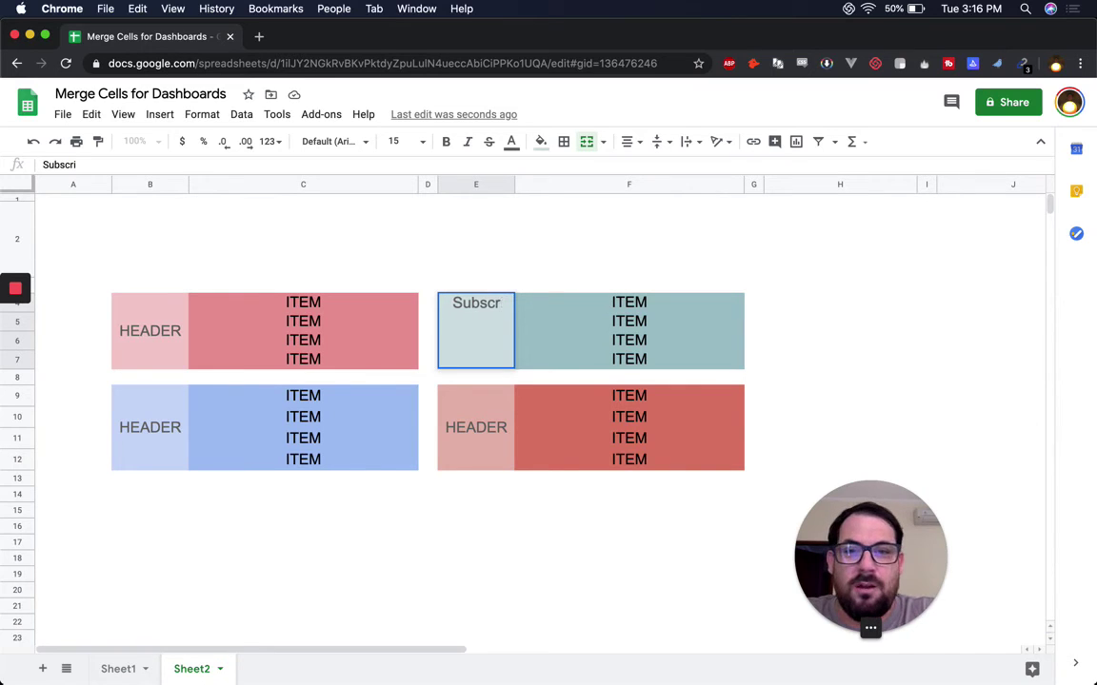
type("bers")
key("Tab")
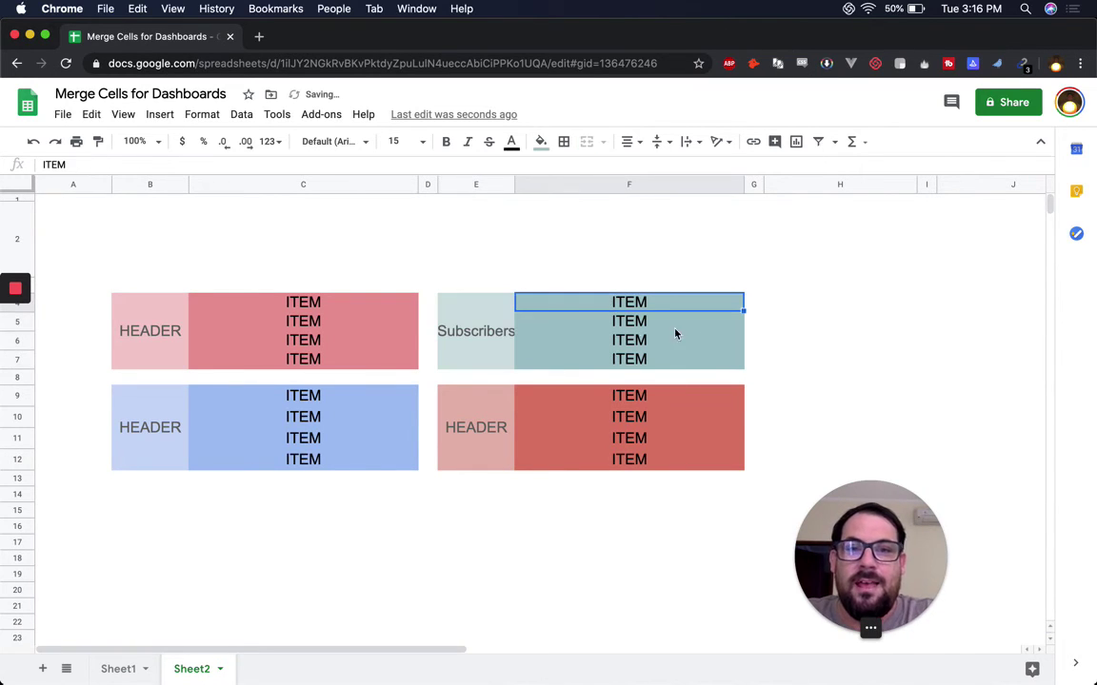
Insert a column between the headers in column E and the items in column F, and make it narrow.
left_click(664, 185)
right_click(663, 186)
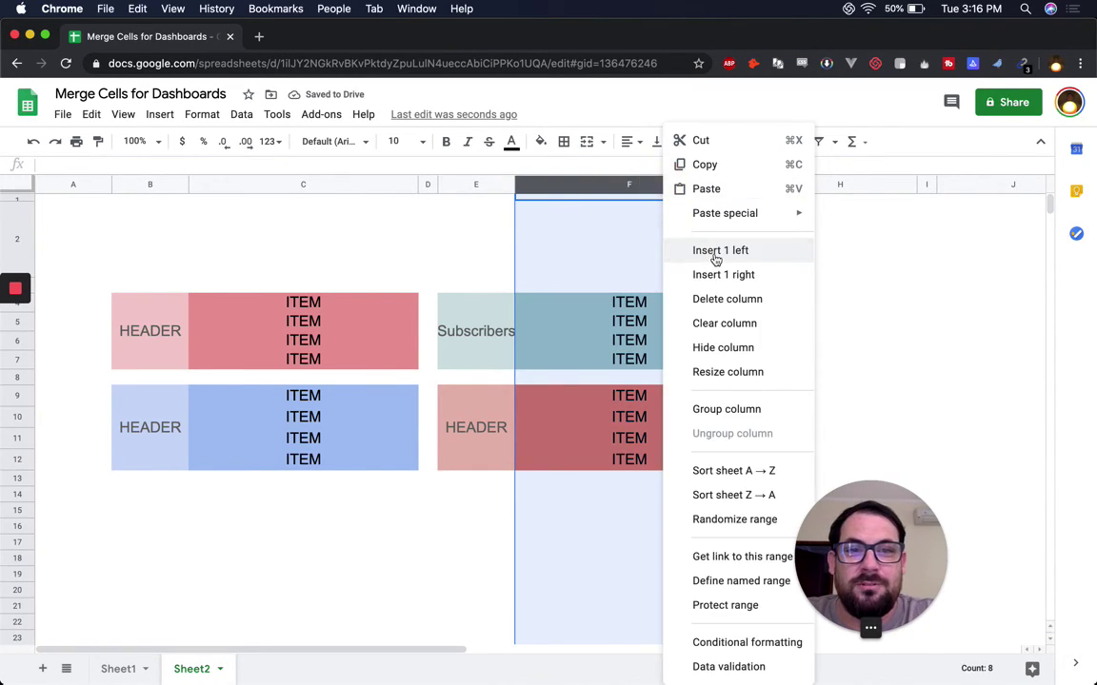
left_click(716, 253)
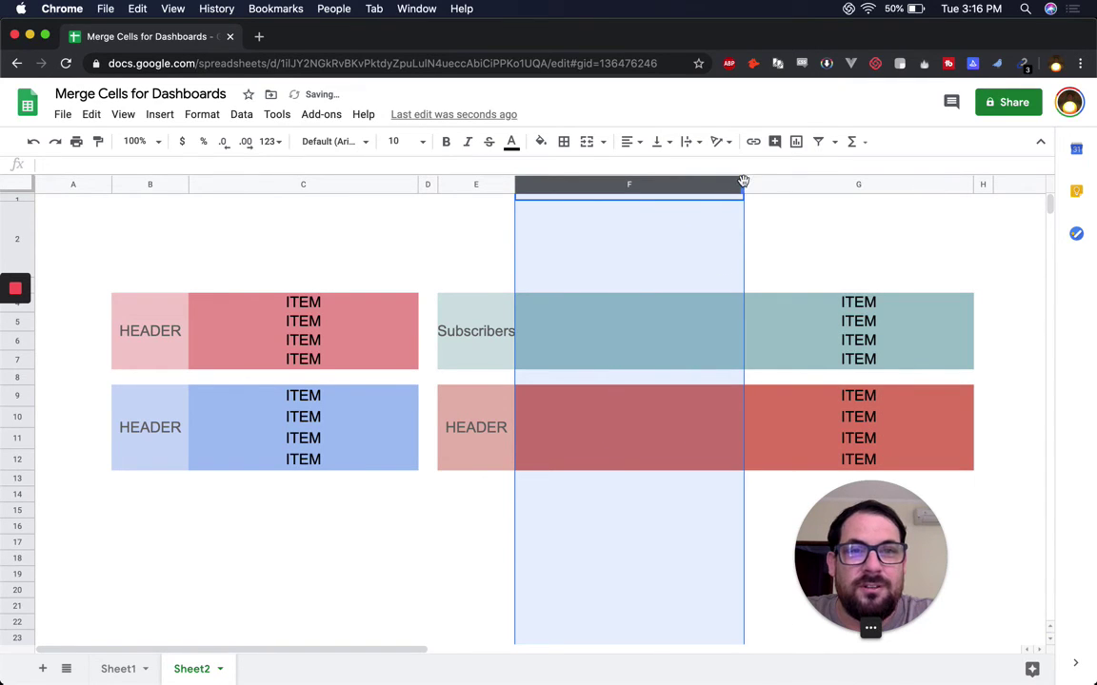
left_click(570, 186)
left_click_drag(563, 187, 560, 188)
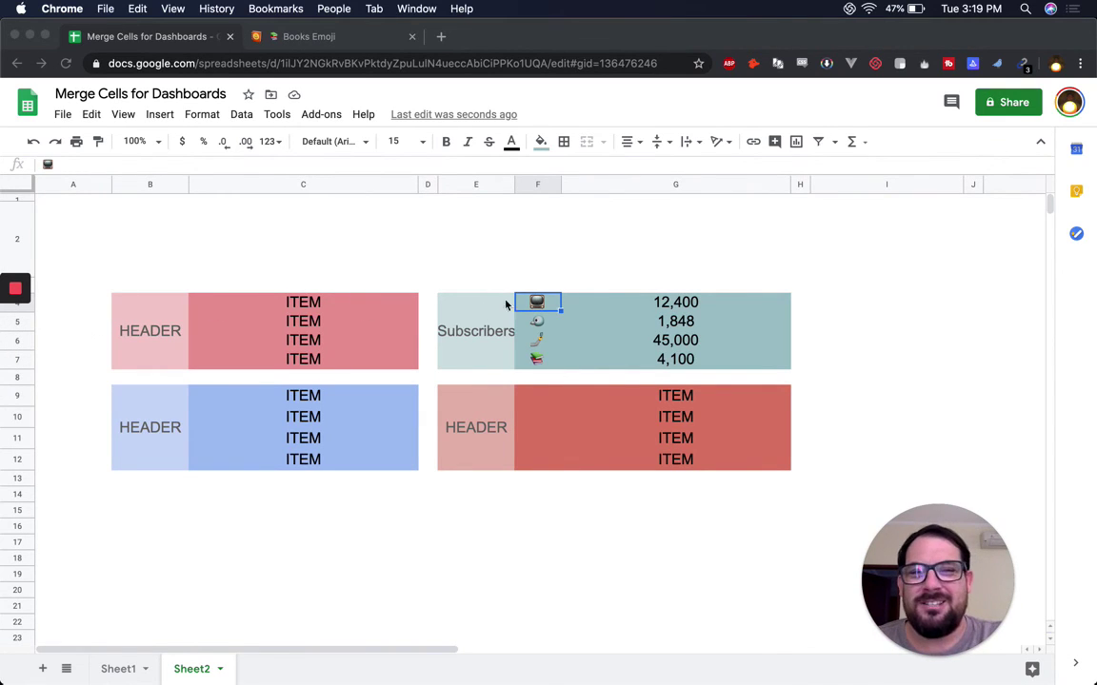
Widen column E so the Subscribers header fits inside its cell with some margin.
left_click(541, 307)
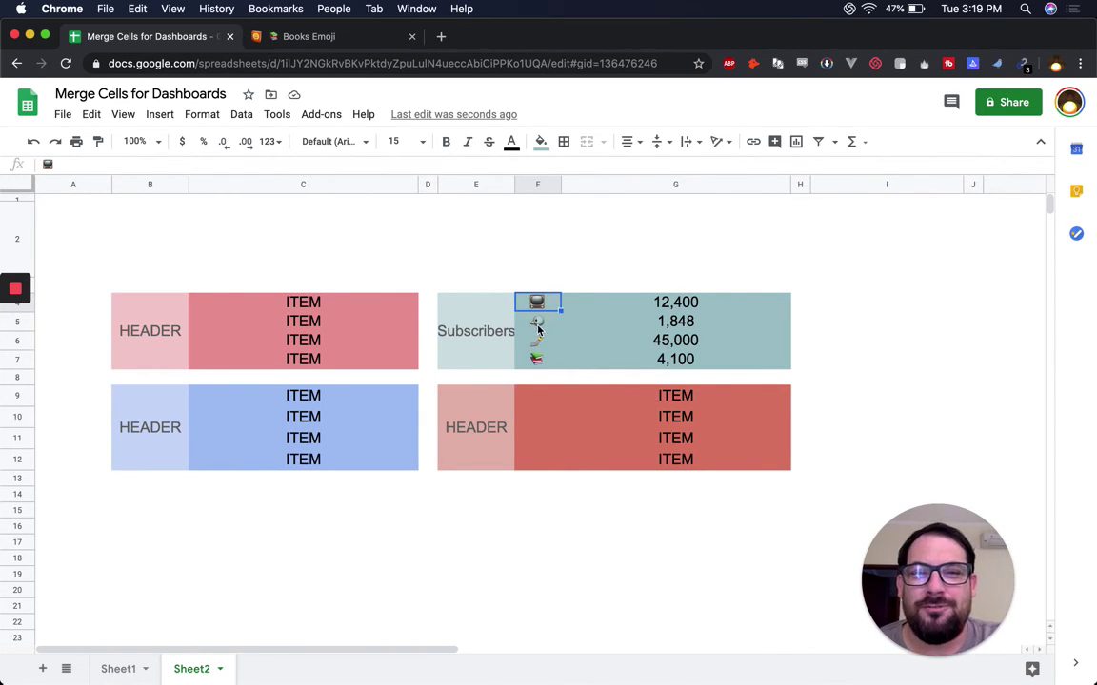
left_click(540, 323)
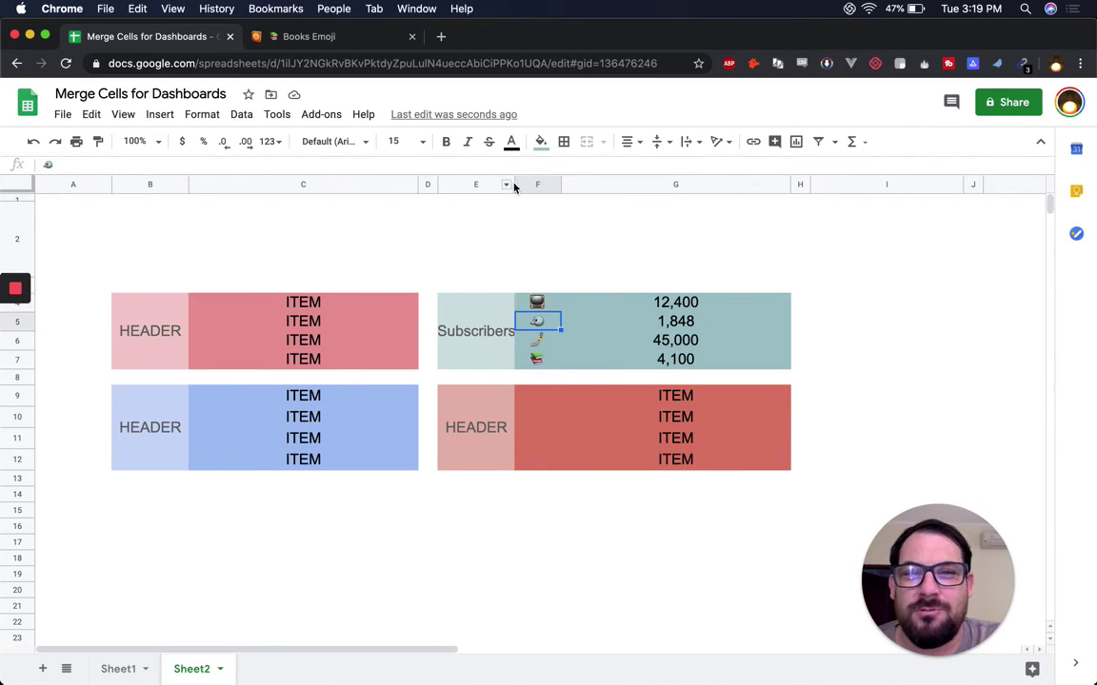
left_click_drag(516, 184, 533, 184)
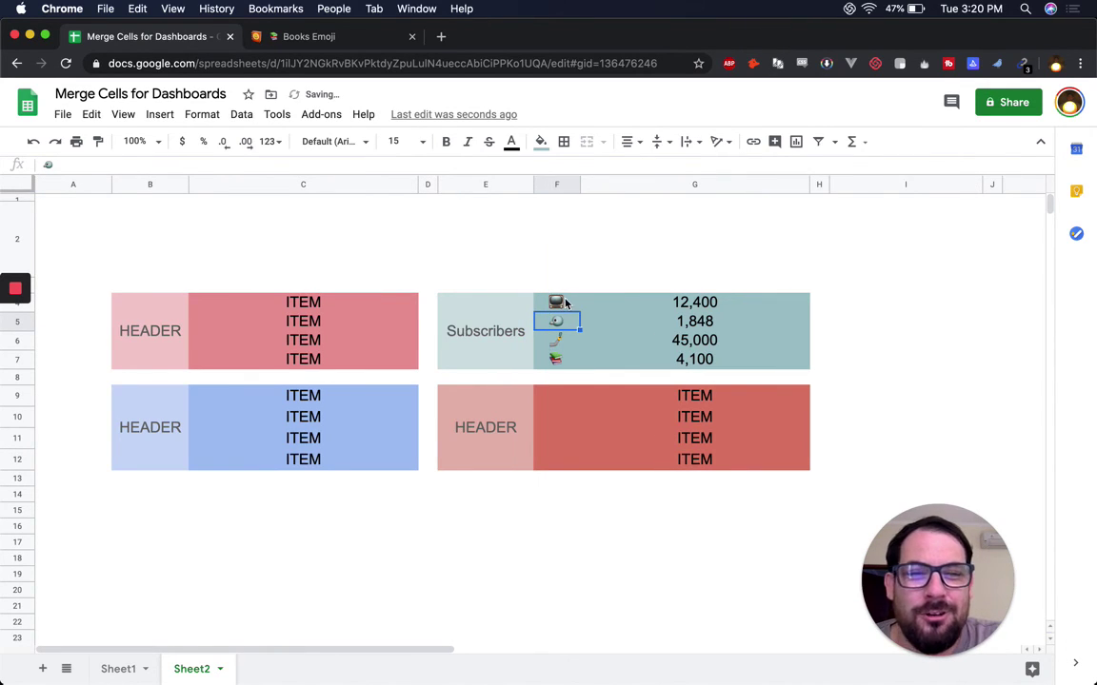
left_click(561, 303)
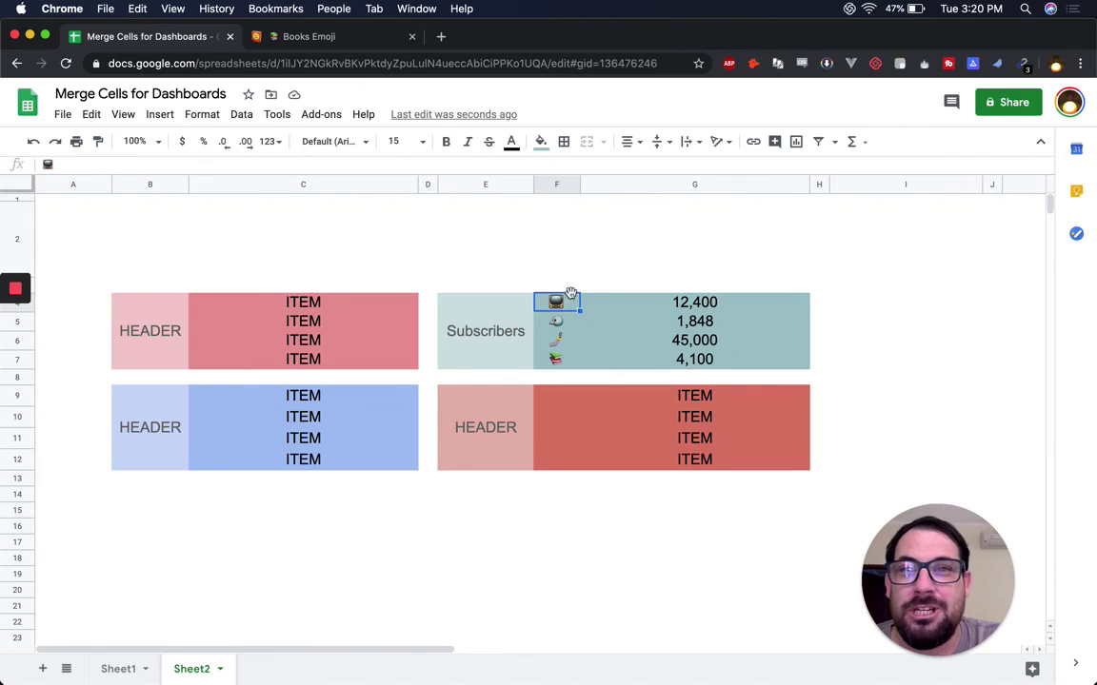
key("Right")
left_click(660, 321)
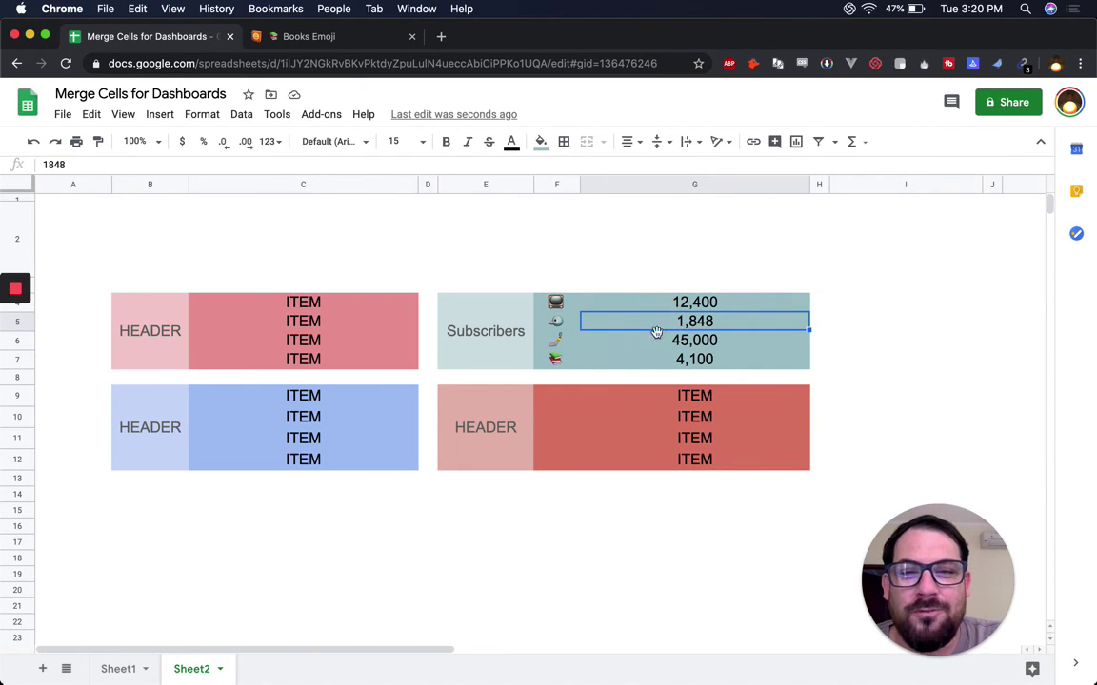
left_click(561, 341)
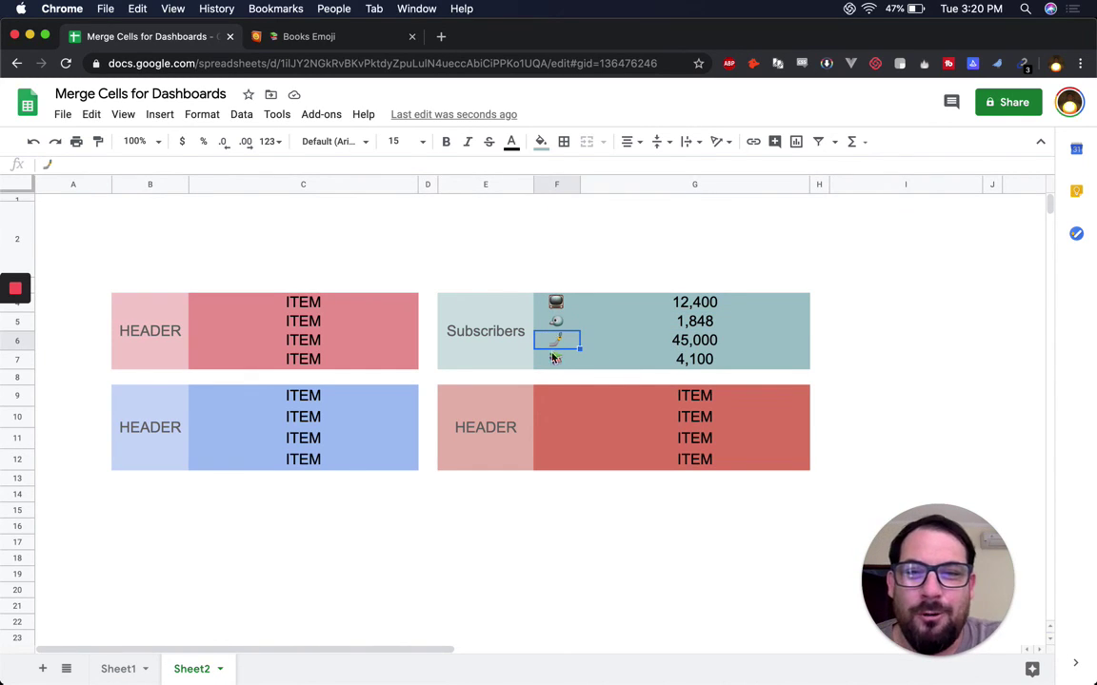
left_click(558, 362)
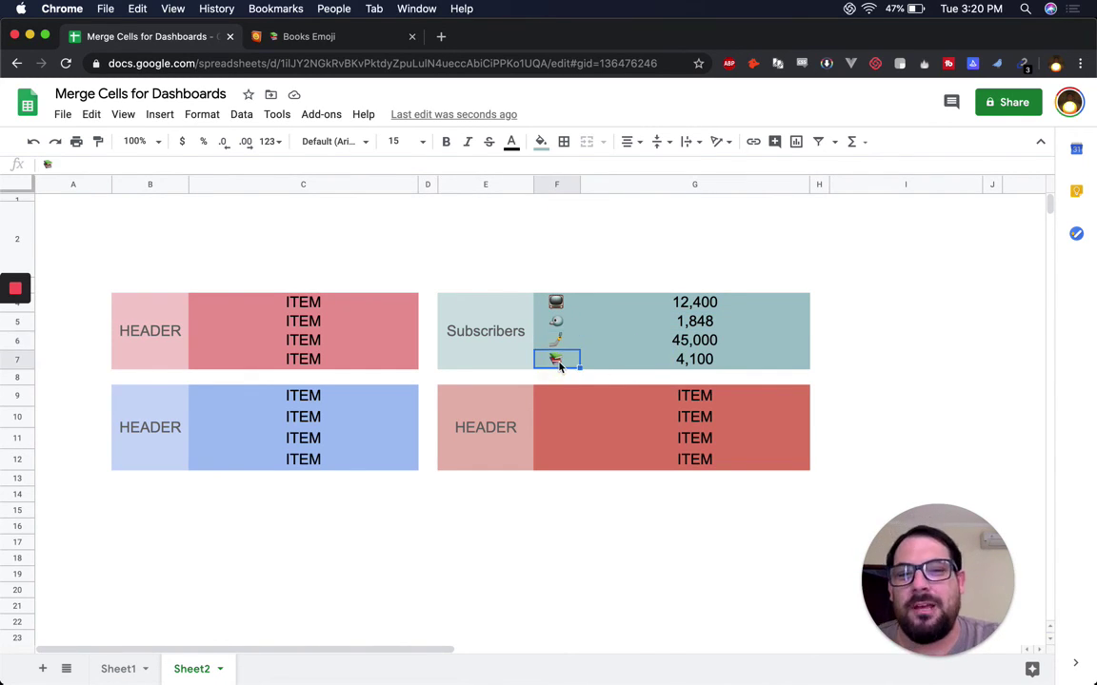